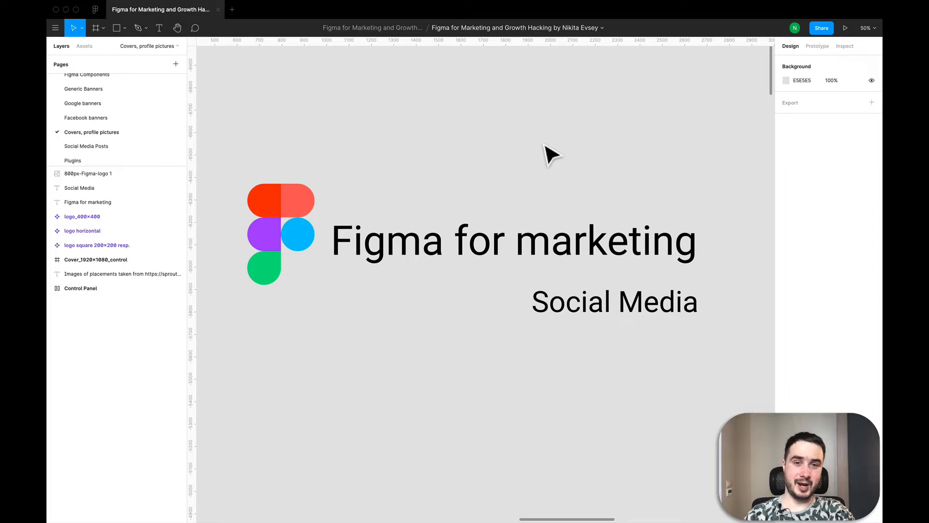
Step: Examine the overall layout of the Covers, profile pictures page, including the Control Panel, the cover frame and the logo components
{"action": "scroll", "coordinate": [552, 155], "scroll_direction": "down", "scroll_amount": 5}
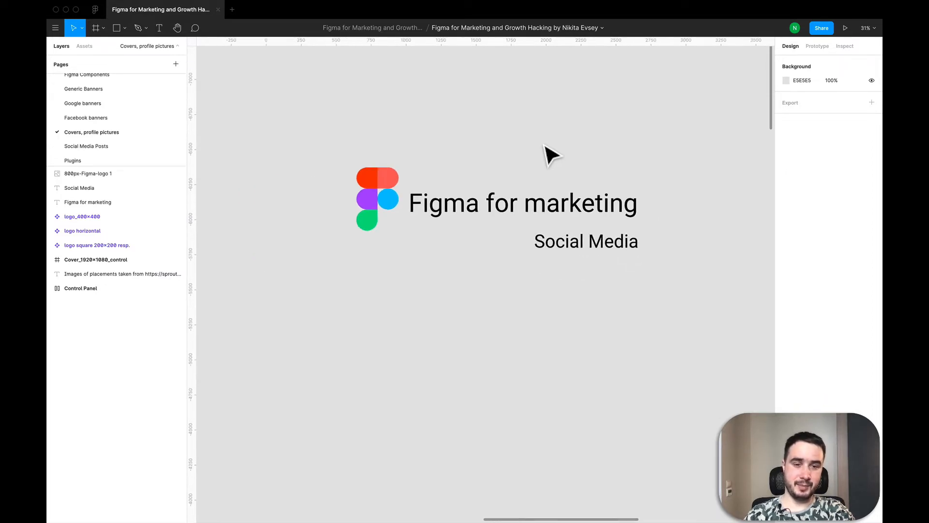
{"action": "scroll", "coordinate": [552, 155], "scroll_direction": "down", "scroll_amount": 10}
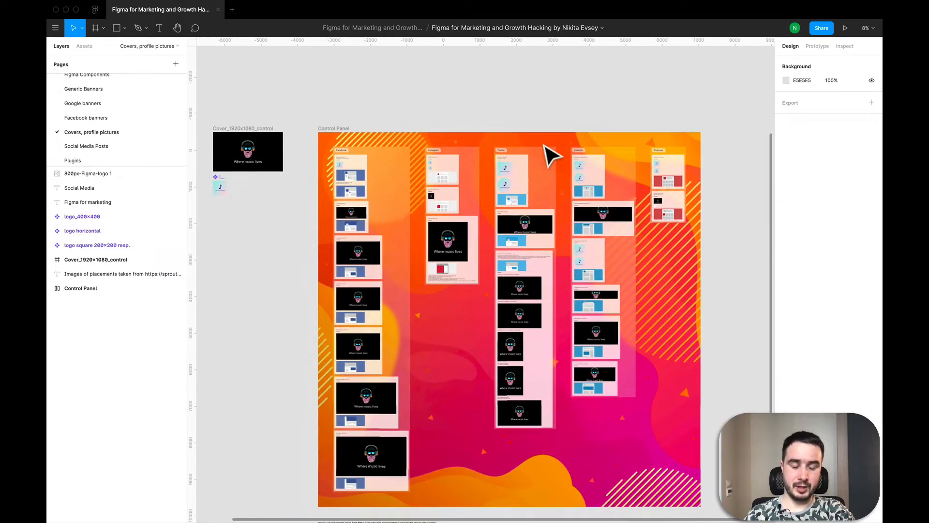
{"action": "scroll", "coordinate": [547, 149], "scroll_direction": "up", "scroll_amount": 4}
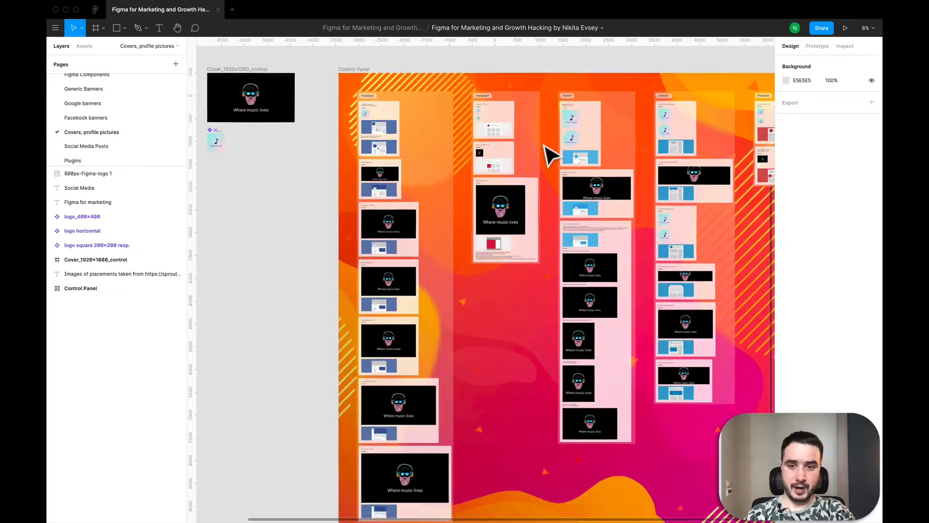
{"action": "scroll", "coordinate": [421, 181], "scroll_direction": "left", "scroll_amount": 3}
{"action": "scroll", "coordinate": [421, 181], "scroll_direction": "up", "scroll_amount": 3}
{"action": "scroll", "coordinate": [422, 180], "scroll_direction": "up", "scroll_amount": 3}
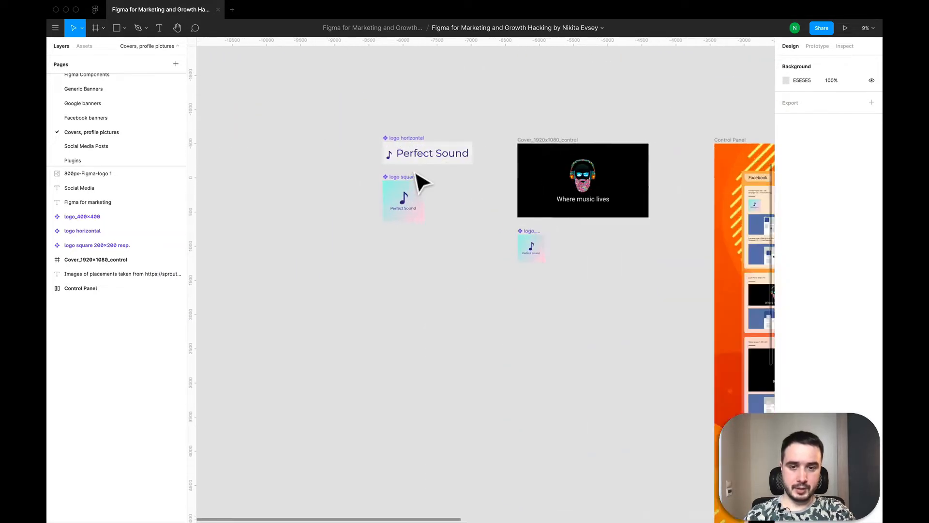
{"action": "scroll", "coordinate": [422, 183], "scroll_direction": "down", "scroll_amount": 3}
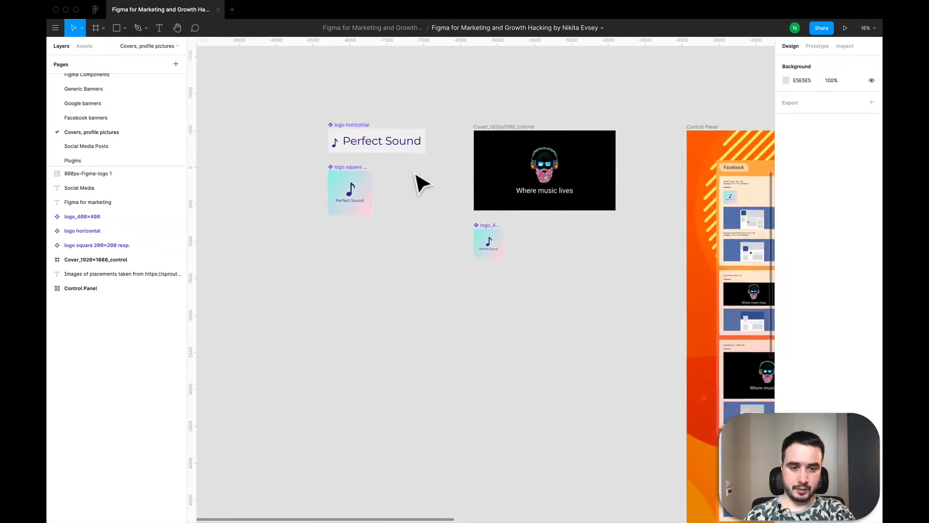
Step: Inspect the Cover_1920x1080_control frame and the logo_400x400 component beneath it by selecting each
{"action": "left_click", "coordinate": [475, 144]}
{"action": "scroll", "coordinate": [510, 138], "scroll_direction": "up", "scroll_amount": 4}
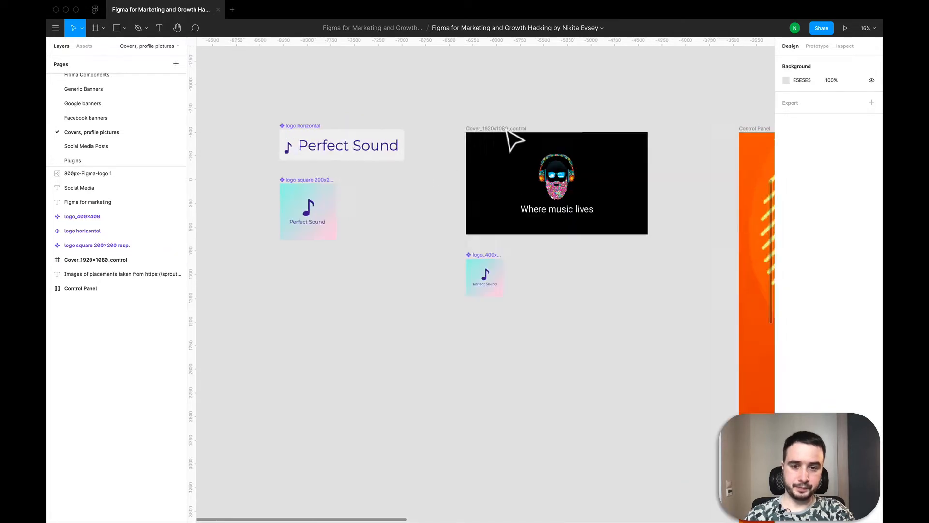
{"action": "scroll", "coordinate": [401, 165], "scroll_direction": "down", "scroll_amount": 5}
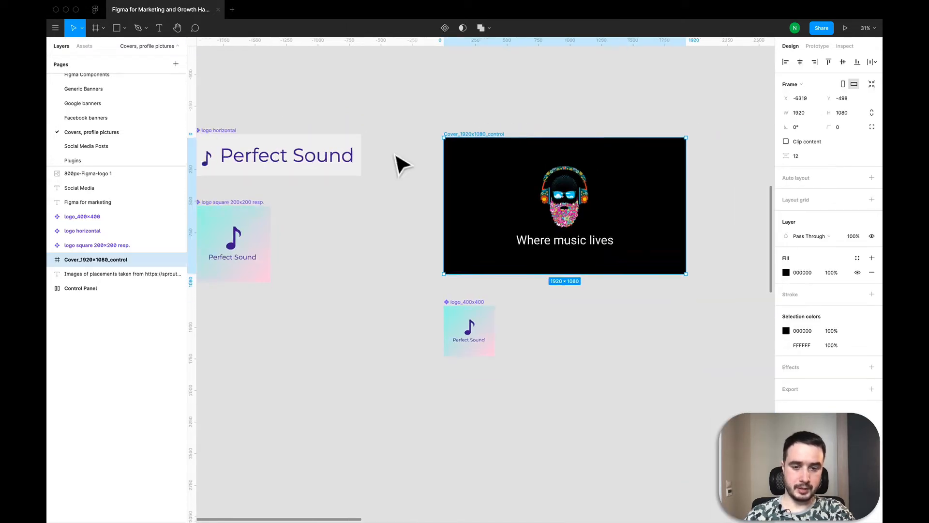
{"action": "scroll", "coordinate": [462, 283], "scroll_direction": "up", "scroll_amount": 5}
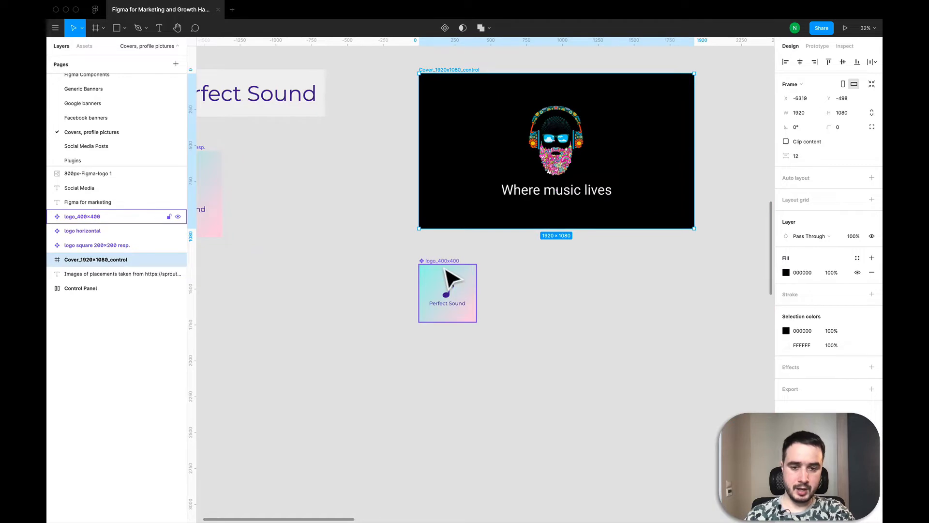
{"action": "left_click", "coordinate": [448, 275]}
{"action": "scroll", "coordinate": [449, 272], "scroll_direction": "down", "scroll_amount": 2}
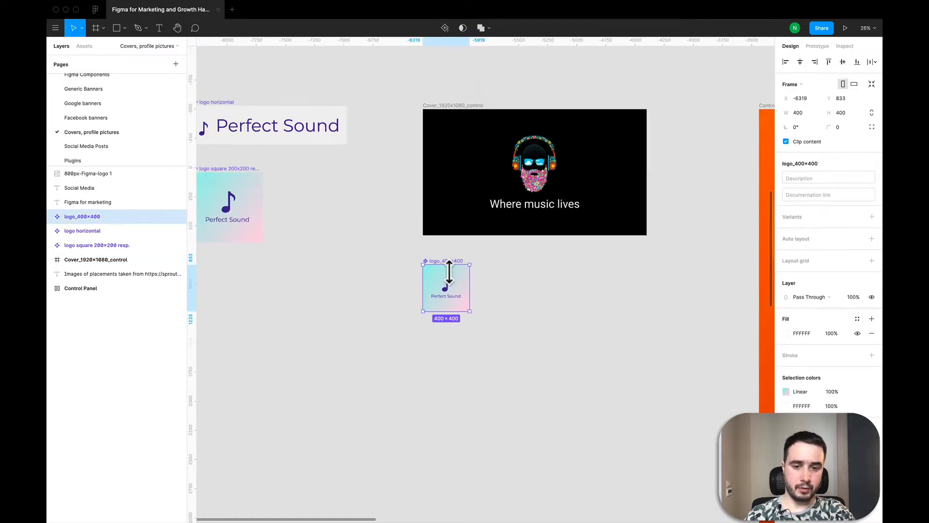
Step: Select the logo square 200x200 resp. component below the horizontal logo to inspect it
{"action": "scroll", "coordinate": [446, 271], "scroll_direction": "left", "scroll_amount": 4}
{"action": "scroll", "coordinate": [444, 270], "scroll_direction": "up", "scroll_amount": 1}
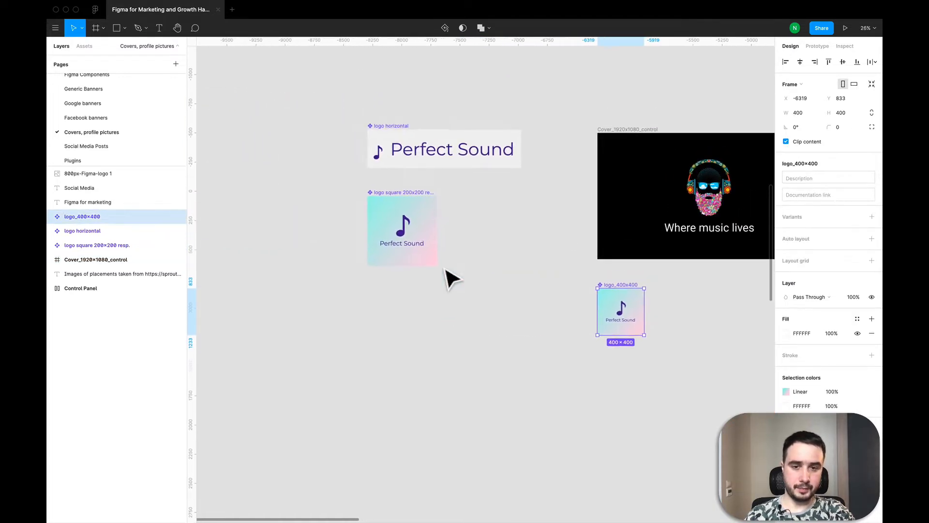
{"action": "left_click", "coordinate": [428, 233]}
{"action": "scroll", "coordinate": [407, 206], "scroll_direction": "up", "scroll_amount": 3}
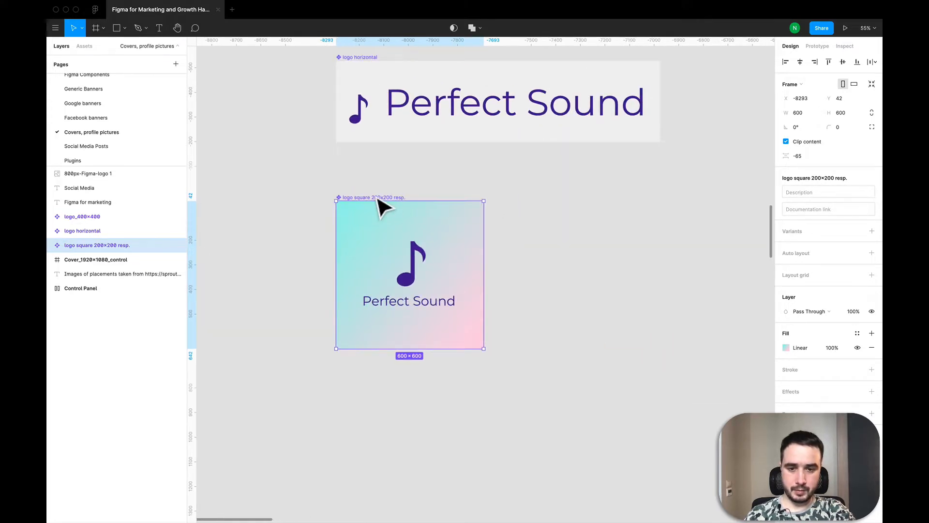
{"action": "scroll", "coordinate": [382, 203], "scroll_direction": "down", "scroll_amount": 3}
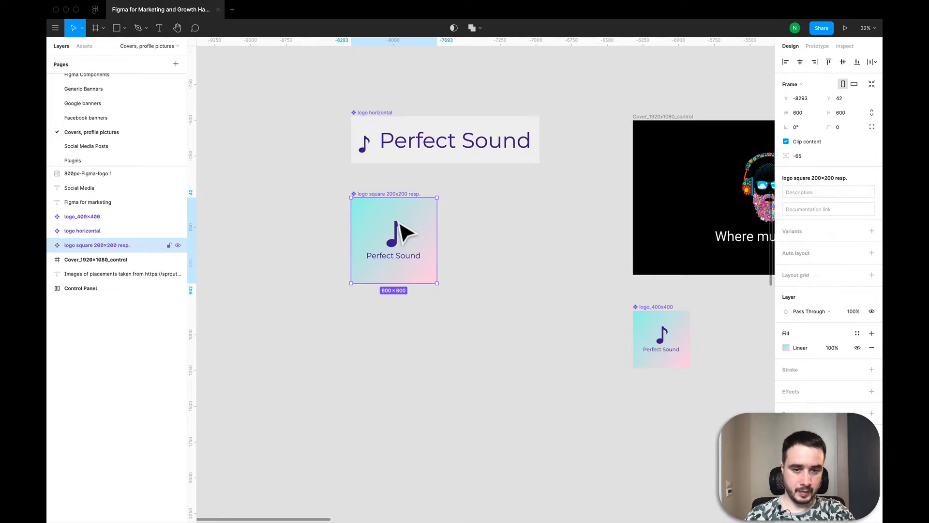
Step: Examine the profile picture and cover placements in the Control Panel's Facebook, Instagram and Twitter columns
{"action": "scroll", "coordinate": [406, 232], "scroll_direction": "down", "scroll_amount": 4}
{"action": "scroll", "coordinate": [405, 232], "scroll_direction": "right", "scroll_amount": 5}
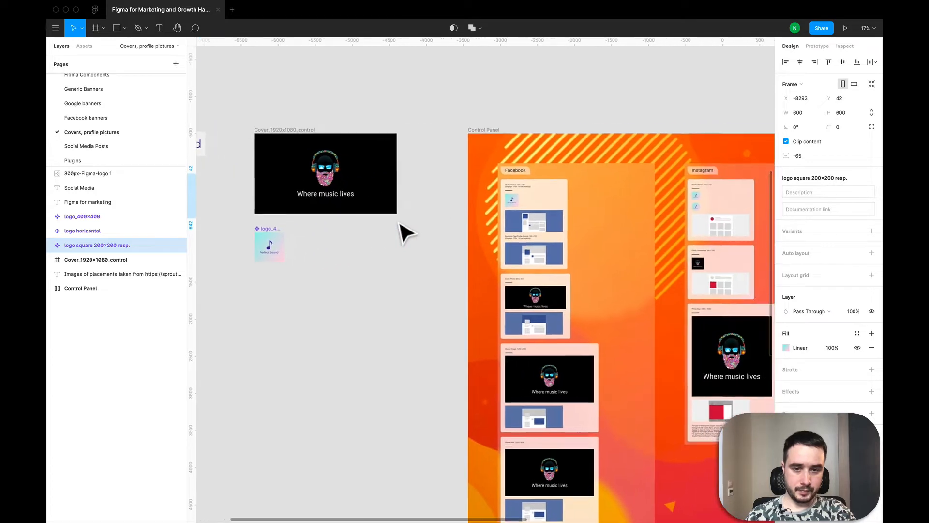
{"action": "scroll", "coordinate": [663, 218], "scroll_direction": "right", "scroll_amount": 2}
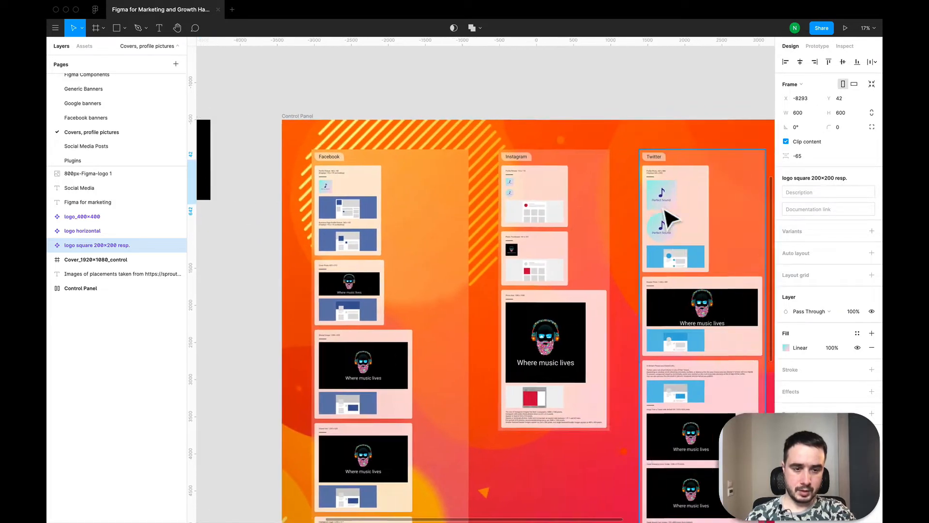
{"action": "scroll", "coordinate": [660, 208], "scroll_direction": "up", "scroll_amount": 5}
{"action": "scroll", "coordinate": [533, 158], "scroll_direction": "down", "scroll_amount": 2}
{"action": "scroll", "coordinate": [533, 158], "scroll_direction": "left", "scroll_amount": 6}
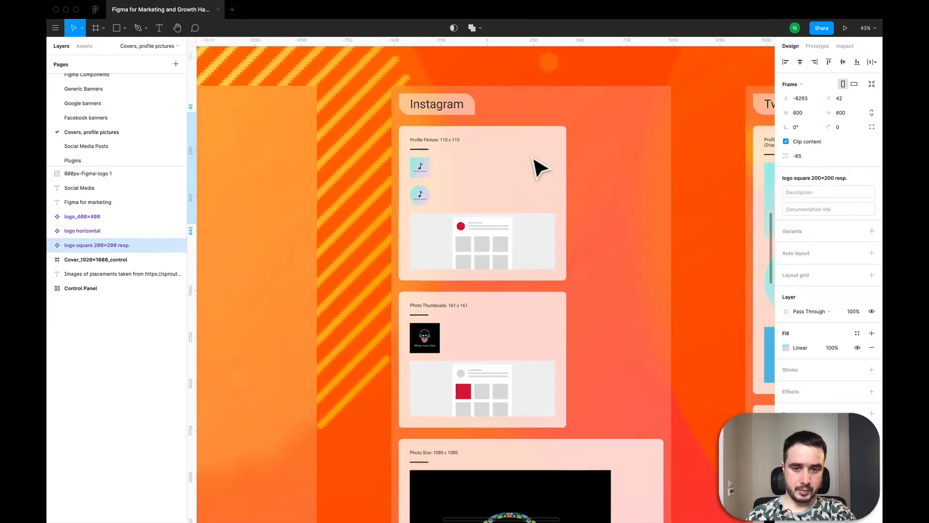
{"action": "scroll", "coordinate": [535, 166], "scroll_direction": "right", "scroll_amount": 8}
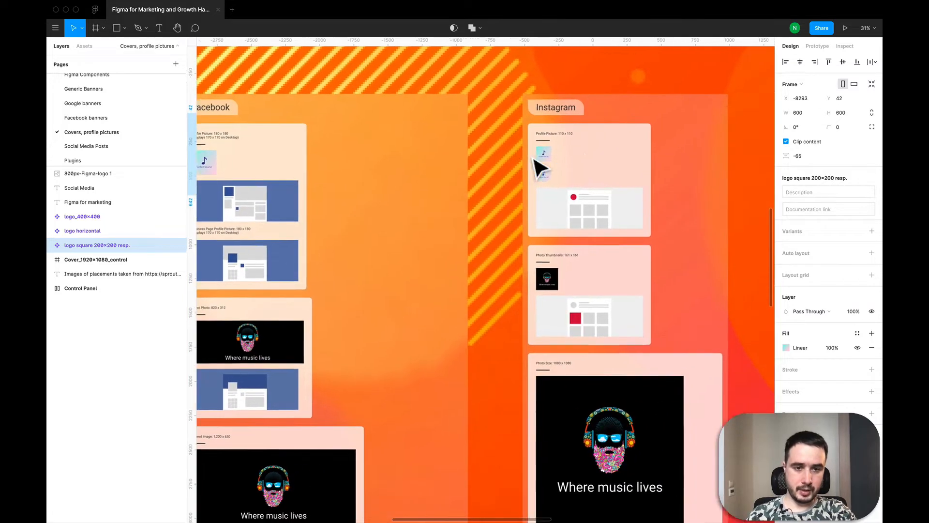
{"action": "scroll", "coordinate": [517, 275], "scroll_direction": "up", "scroll_amount": 3}
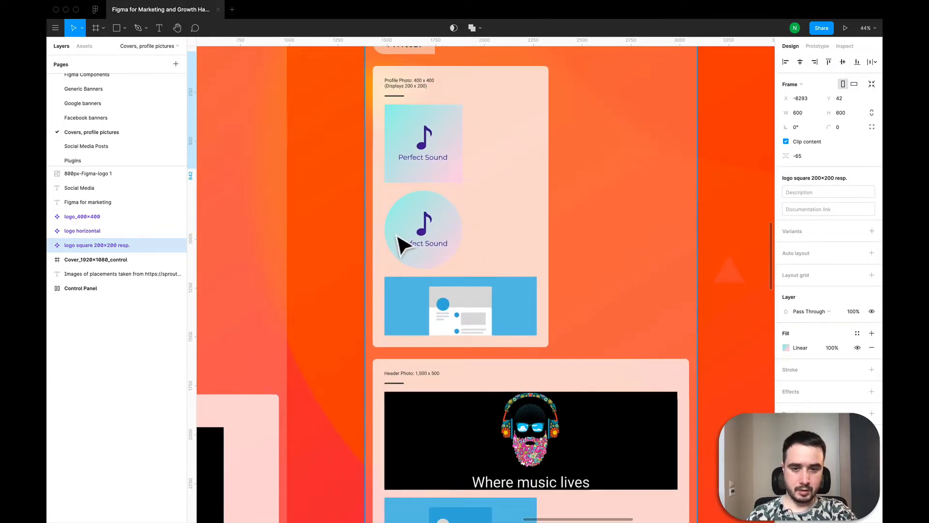
{"action": "scroll", "coordinate": [400, 242], "scroll_direction": "up", "scroll_amount": 4}
{"action": "scroll", "coordinate": [546, 245], "scroll_direction": "down", "scroll_amount": 8}
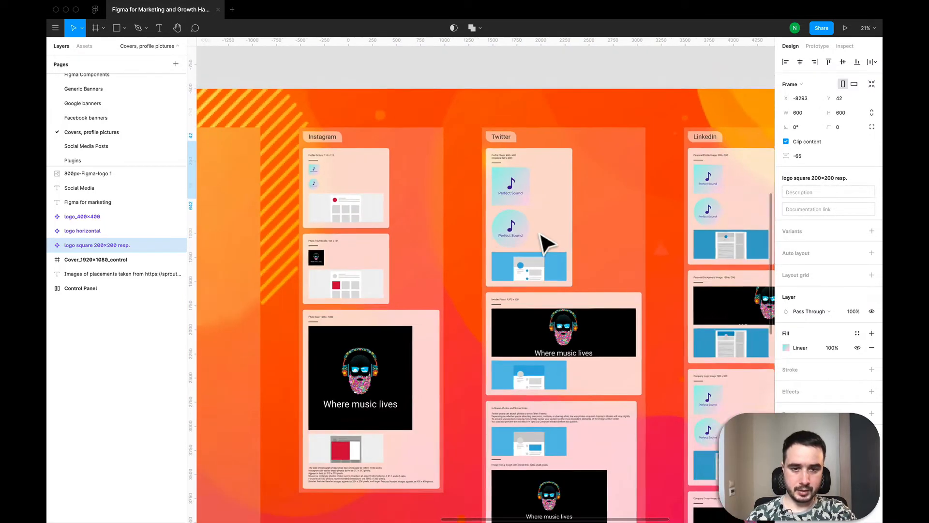
Step: Return to the logo square 200x200 resp. component and select the music note image inside it
{"action": "scroll", "coordinate": [546, 245], "scroll_direction": "left", "scroll_amount": 2}
{"action": "scroll", "coordinate": [379, 162], "scroll_direction": "up", "scroll_amount": 5}
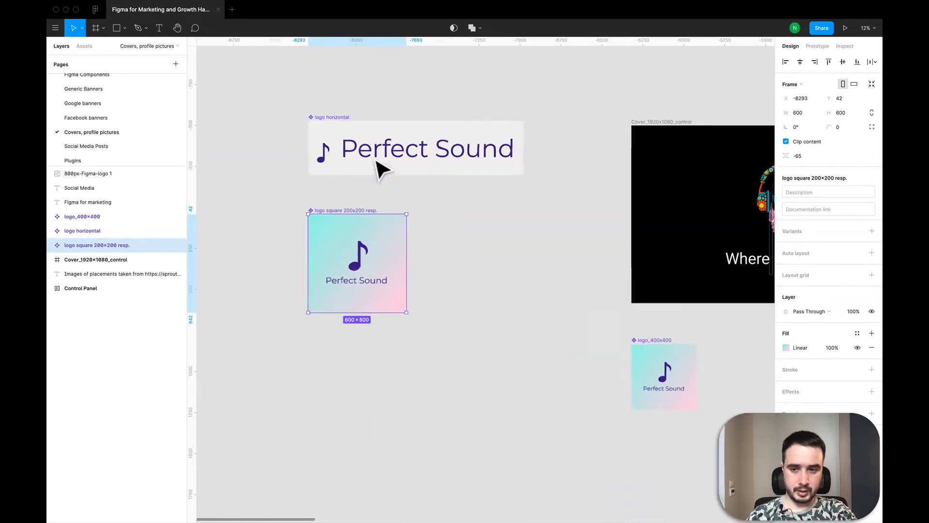
{"action": "scroll", "coordinate": [359, 279], "scroll_direction": "up", "scroll_amount": 3}
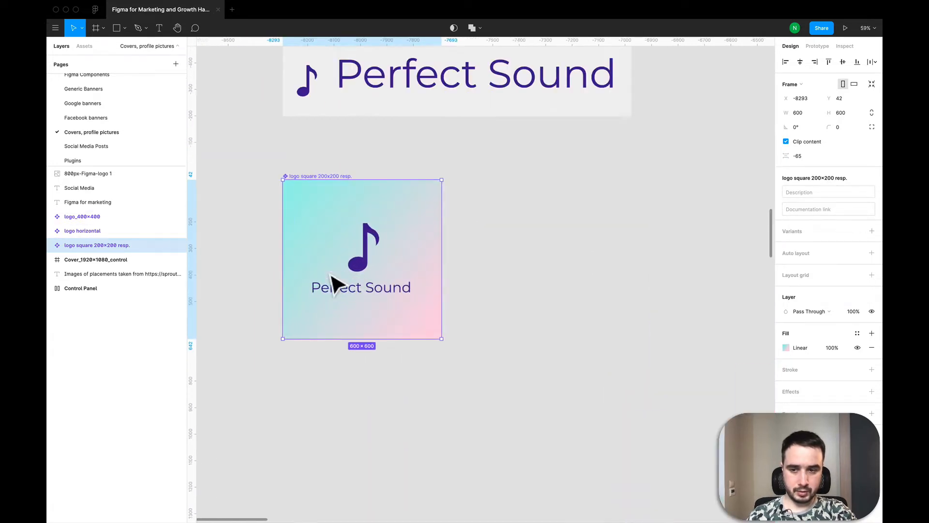
{"action": "double_click", "coordinate": [358, 260]}
Step: Open the Google banners page and find the square logo block for responsive ads in its Control Panel
{"action": "scroll", "coordinate": [125, 136], "scroll_direction": "up", "scroll_amount": 2}
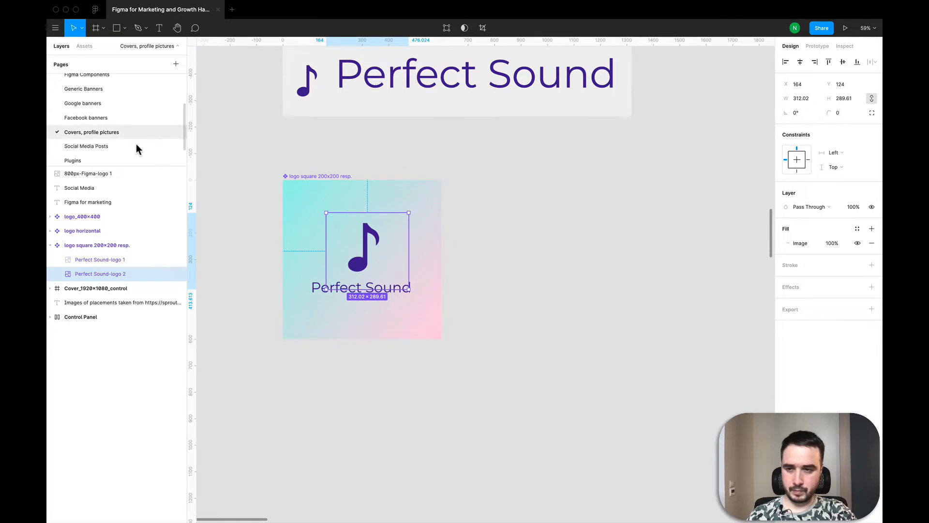
{"action": "left_click", "coordinate": [111, 118]}
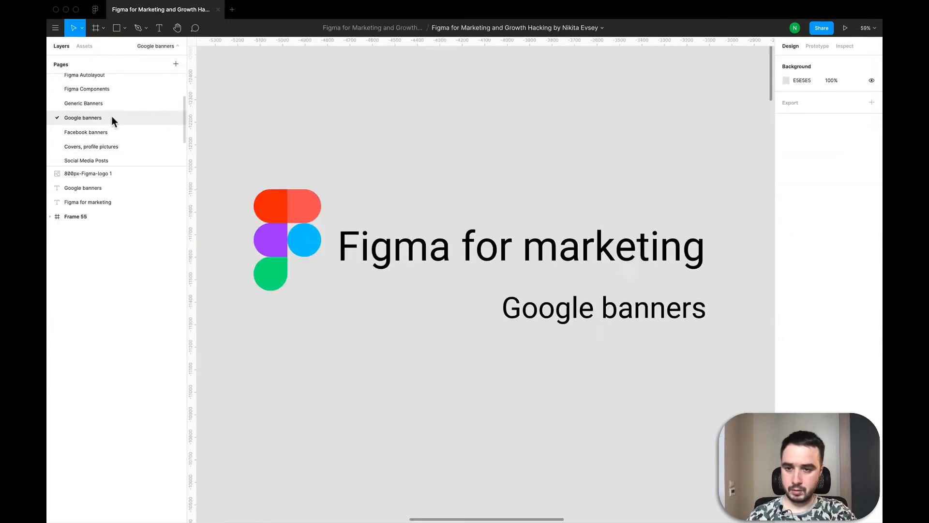
{"action": "scroll", "coordinate": [468, 181], "scroll_direction": "down", "scroll_amount": 10}
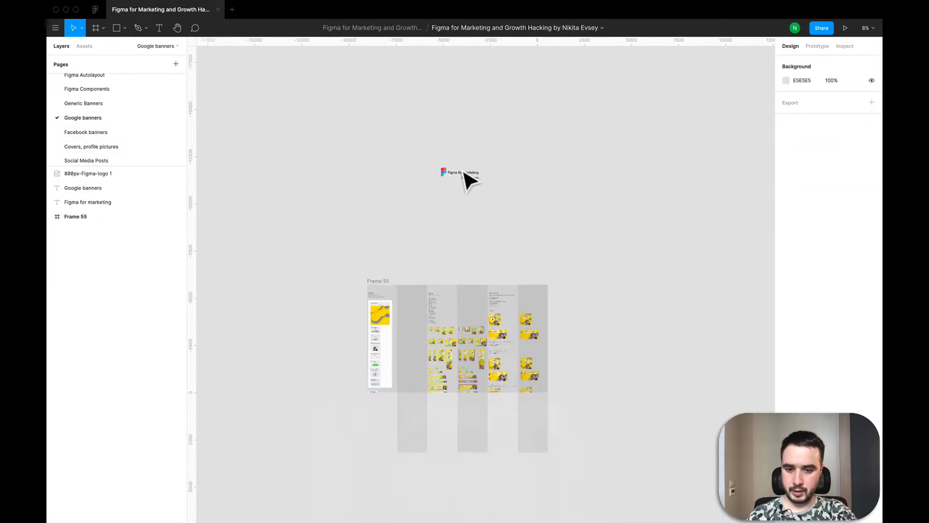
{"action": "scroll", "coordinate": [468, 181], "scroll_direction": "down", "scroll_amount": 3}
{"action": "scroll", "coordinate": [393, 305], "scroll_direction": "up", "scroll_amount": 5}
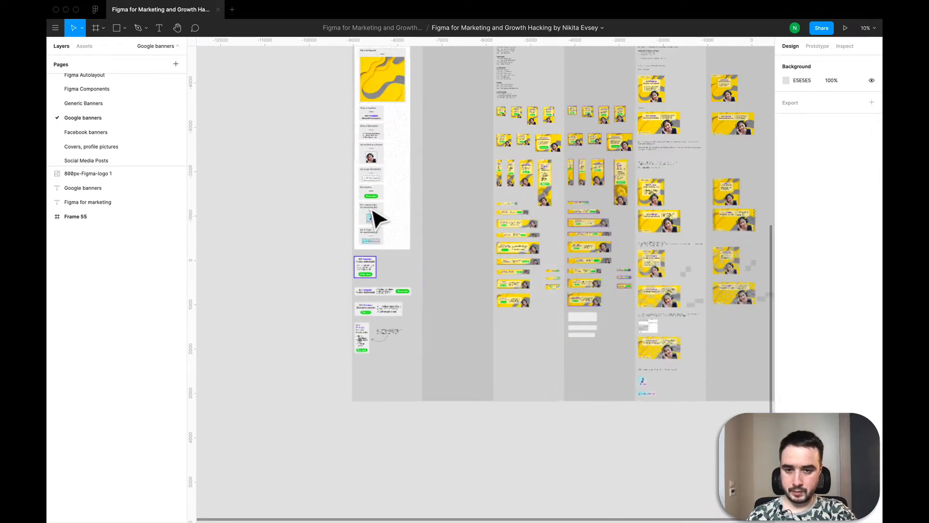
{"action": "scroll", "coordinate": [385, 249], "scroll_direction": "up", "scroll_amount": 10}
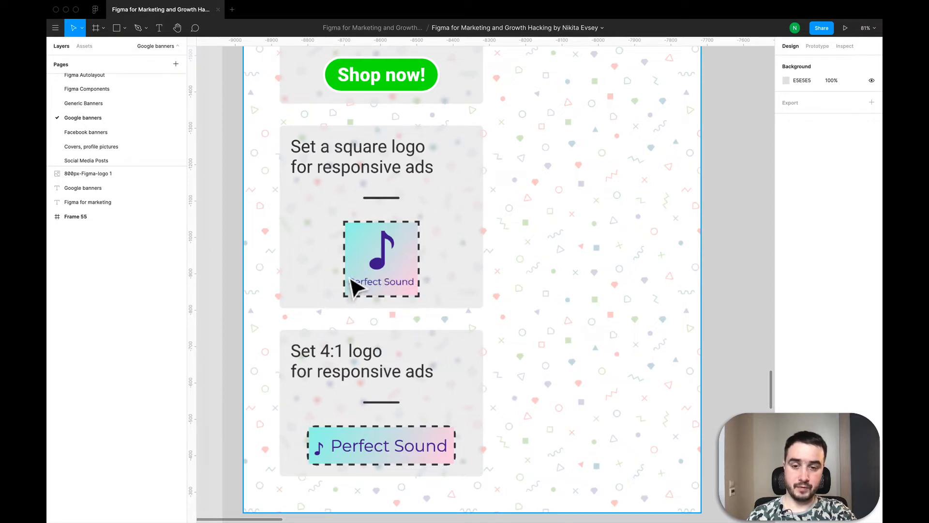
{"action": "left_click", "coordinate": [352, 287]}
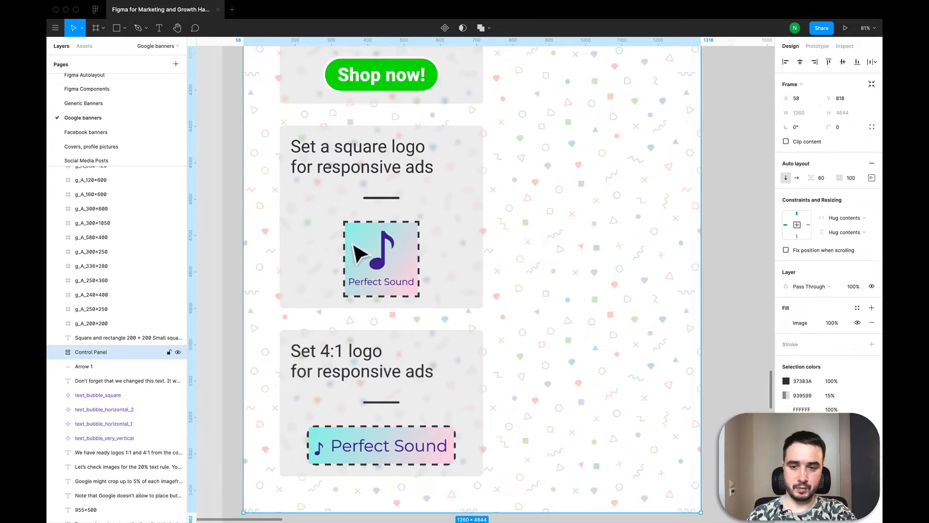
Step: Return to the Covers, profile pictures page and inspect the logo square 200x200 resp. component, leaving nothing selected
{"action": "scroll", "coordinate": [112, 152], "scroll_direction": "down", "scroll_amount": 1}
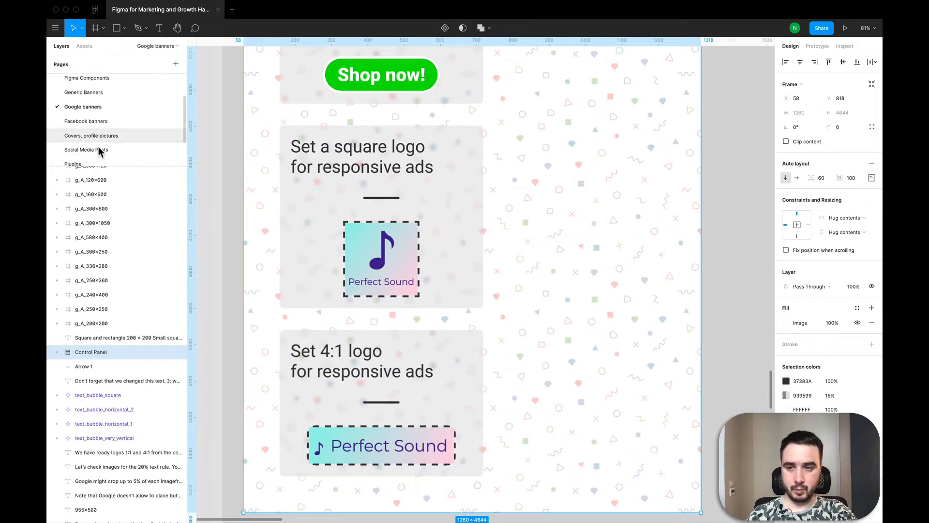
{"action": "left_click", "coordinate": [98, 148]}
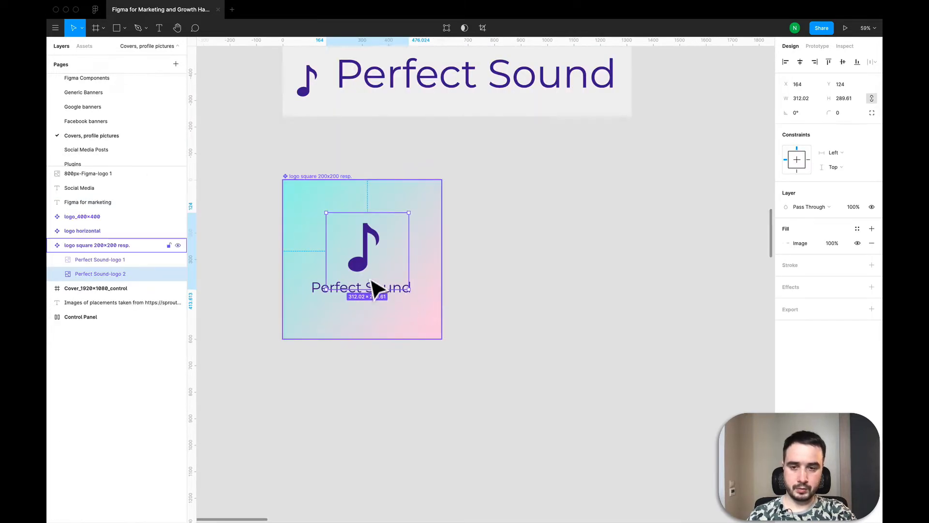
{"action": "left_click", "coordinate": [507, 325]}
{"action": "scroll", "coordinate": [507, 326], "scroll_direction": "down", "scroll_amount": 3}
{"action": "scroll", "coordinate": [506, 325], "scroll_direction": "right", "scroll_amount": 1}
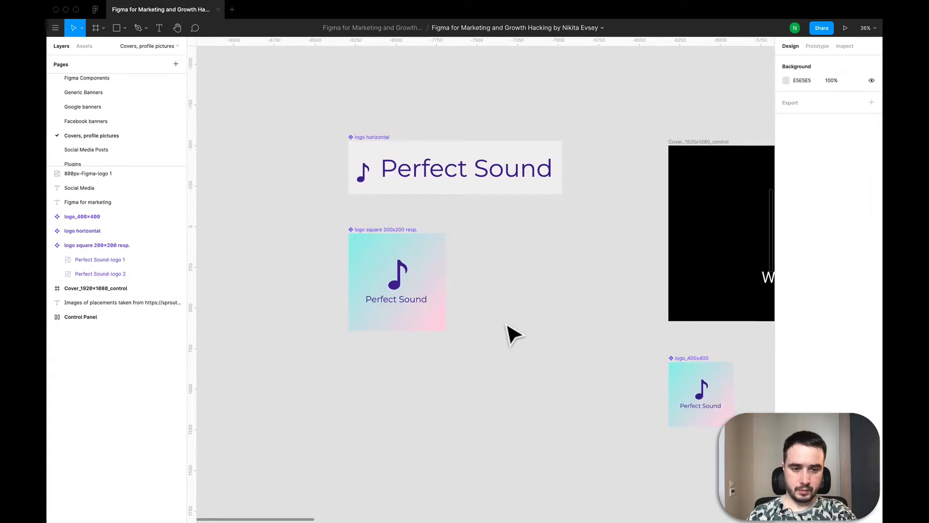
{"action": "left_click", "coordinate": [420, 300]}
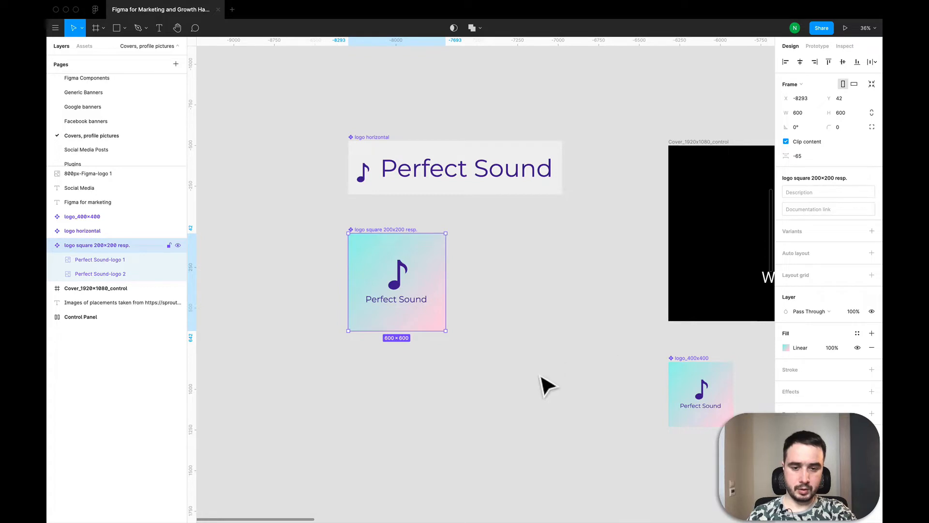
{"action": "key", "text": "Return"}
{"action": "key", "text": "Escape"}
{"action": "key", "text": "Escape"}
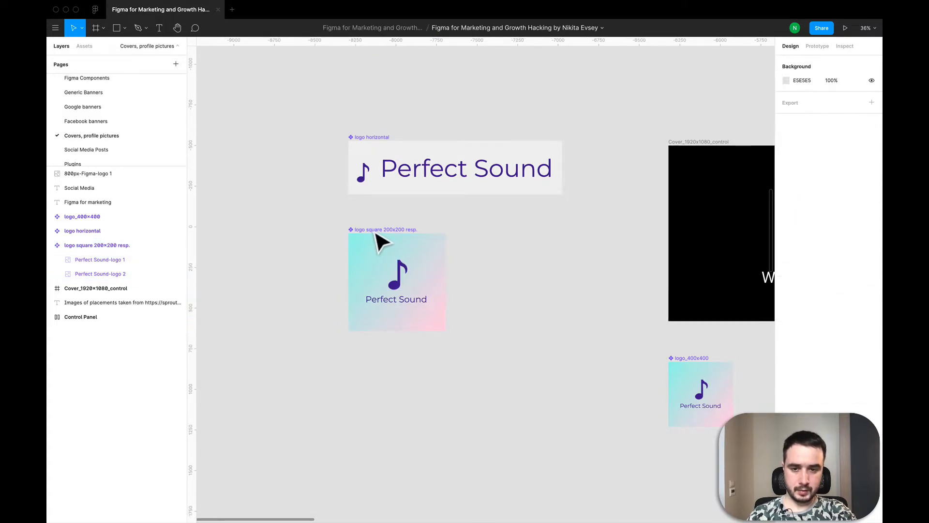
Step: On the Google banners page, select the logo + dashes frame in the square logo block and expand its layers
{"action": "left_click", "coordinate": [85, 107]}
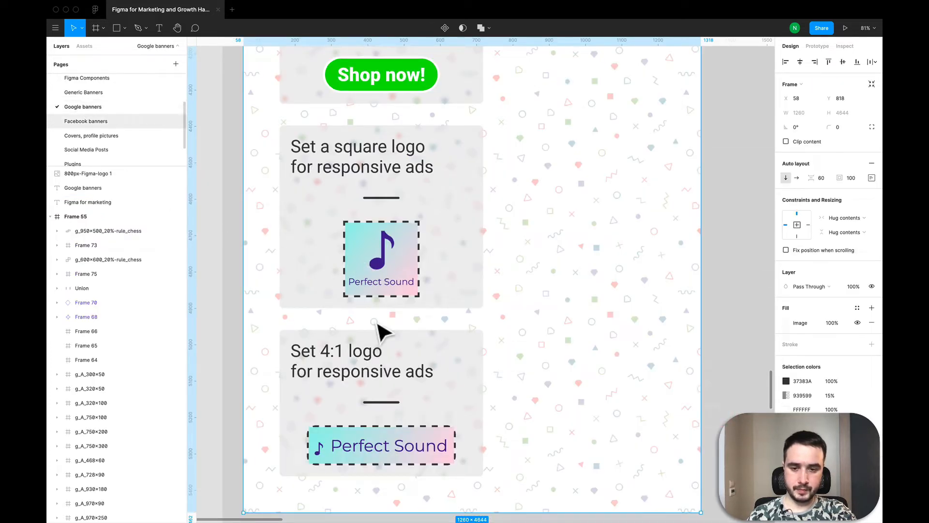
{"action": "left_click", "coordinate": [379, 280]}
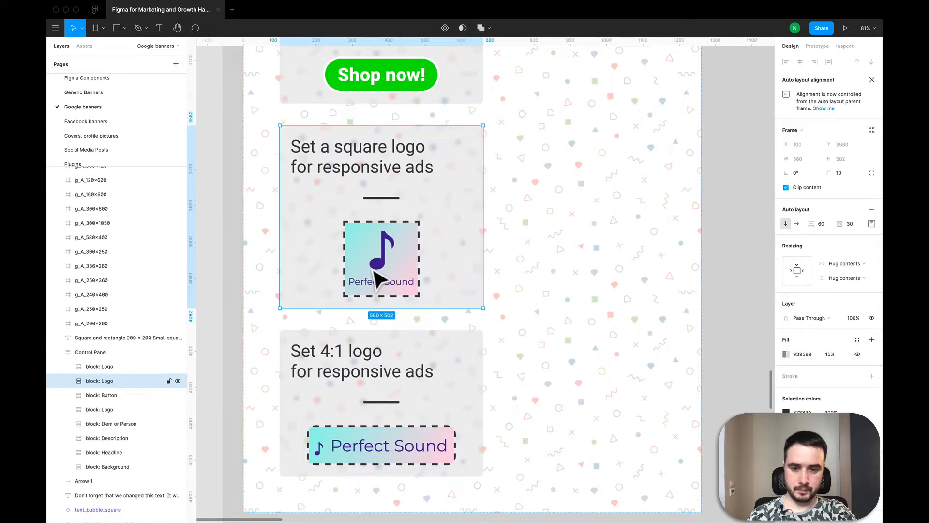
{"action": "left_click", "coordinate": [379, 279]}
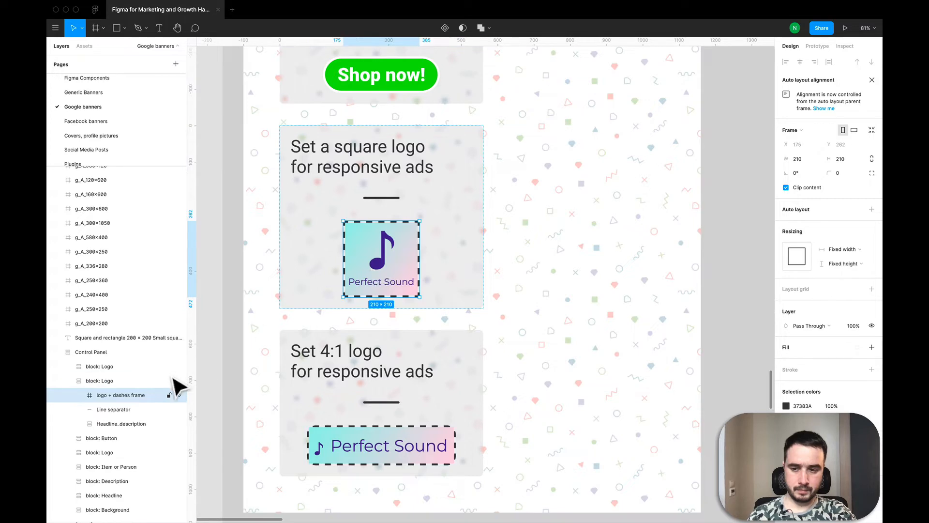
{"action": "left_click", "coordinate": [78, 395]}
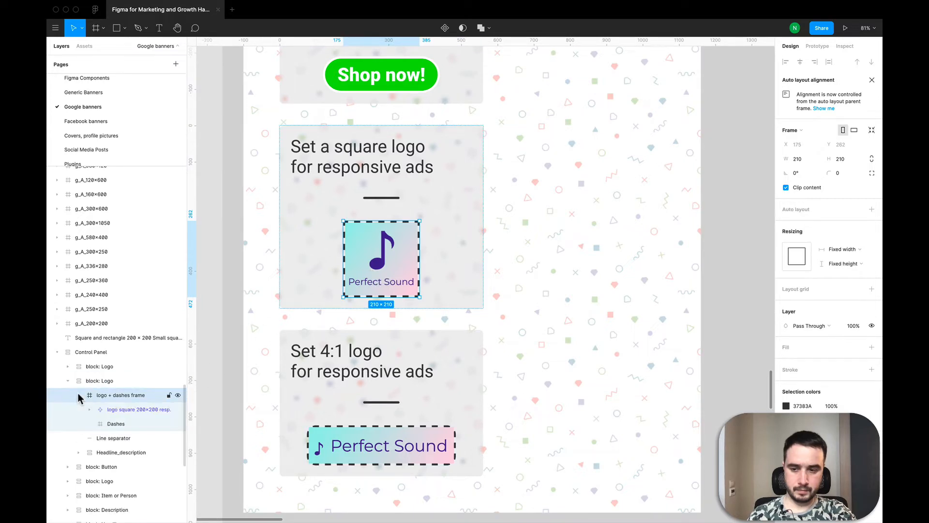
Step: Copy the logo square 200×200 resp. component from the Google banners page and paste it into logo_400x400 on the Covers, profile pictures page
{"action": "left_click", "coordinate": [132, 409]}
{"action": "key", "text": "super+c"}
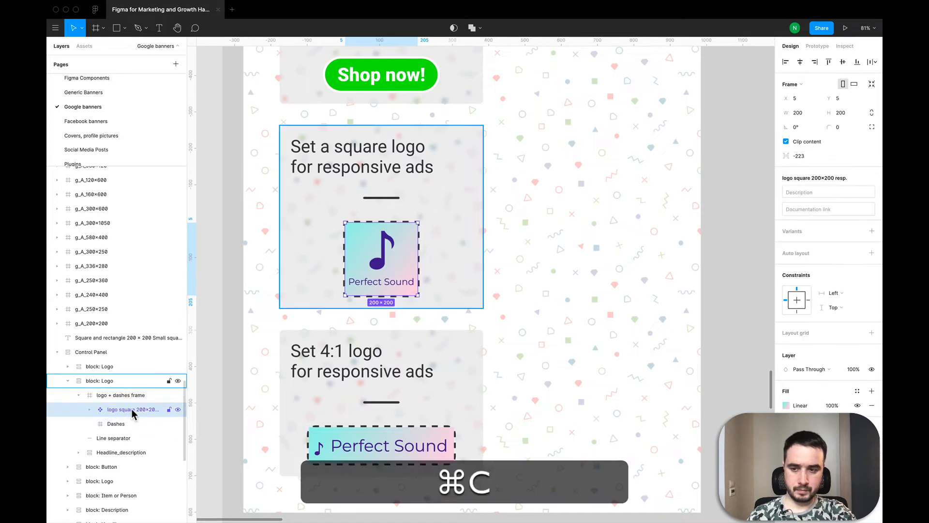
{"action": "left_click", "coordinate": [86, 135]}
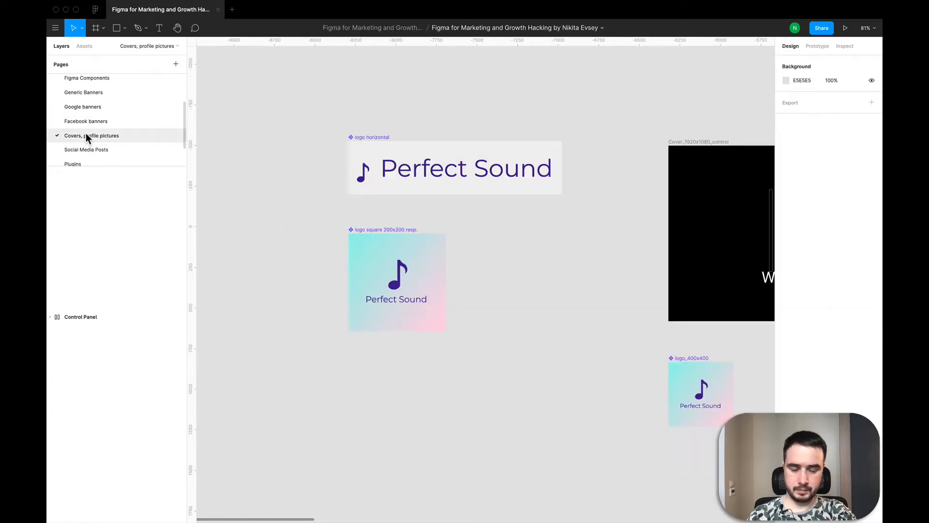
{"action": "left_click", "coordinate": [375, 236]}
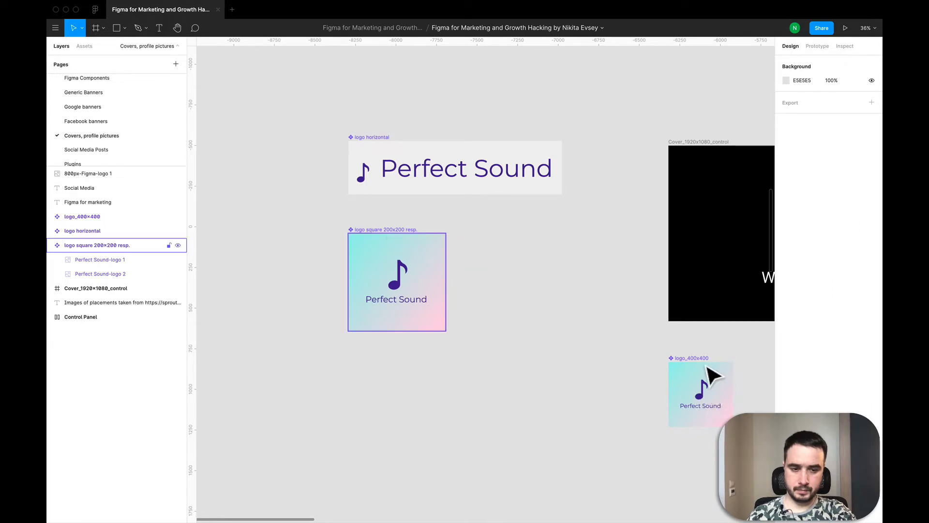
{"action": "left_click", "coordinate": [701, 374]}
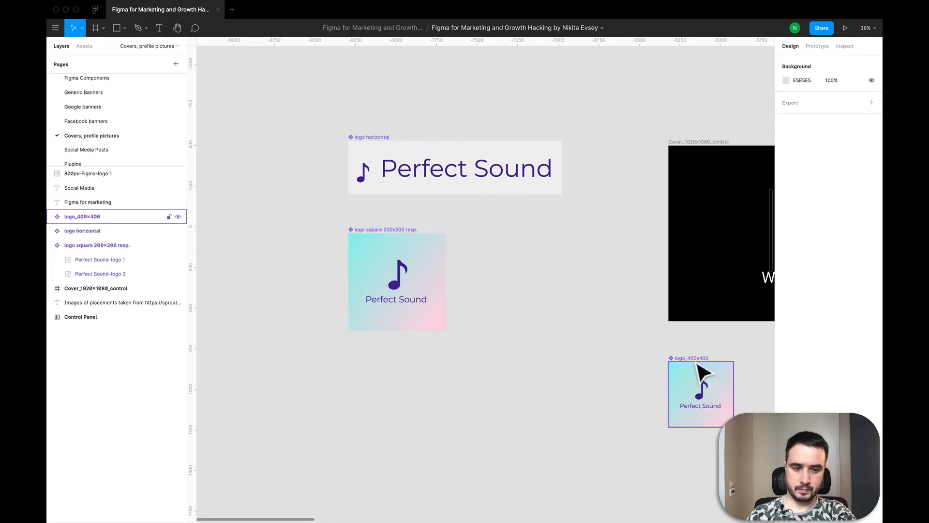
{"action": "left_click", "coordinate": [702, 373]}
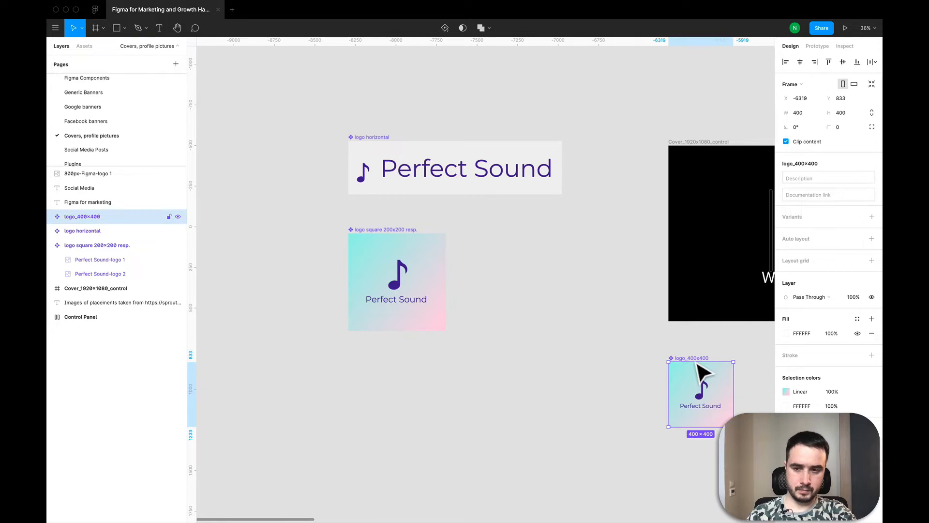
{"action": "key", "text": "super+v"}
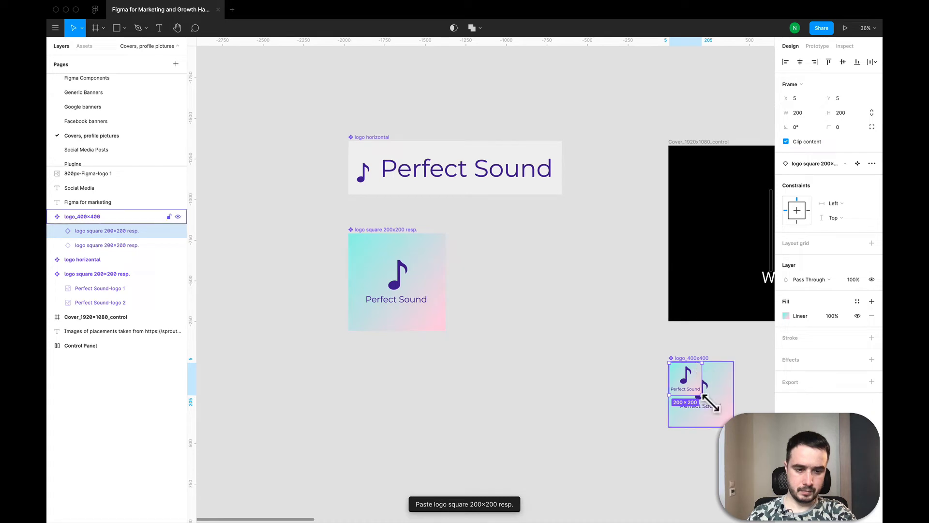
Step: Scale the pasted logo instance to 395 × 395, deselect it, and inspect the Twitter profile photo placements in the Control Panel
{"action": "left_click_drag", "start_coordinate": [716, 404], "coordinate": [748, 436]}
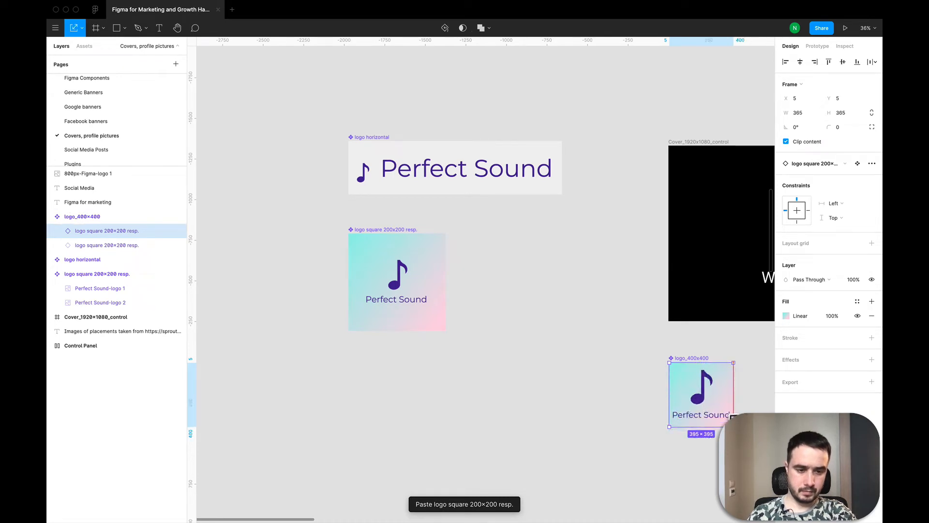
{"action": "left_click", "coordinate": [561, 412]}
{"action": "scroll", "coordinate": [561, 411], "scroll_direction": "down", "scroll_amount": 10}
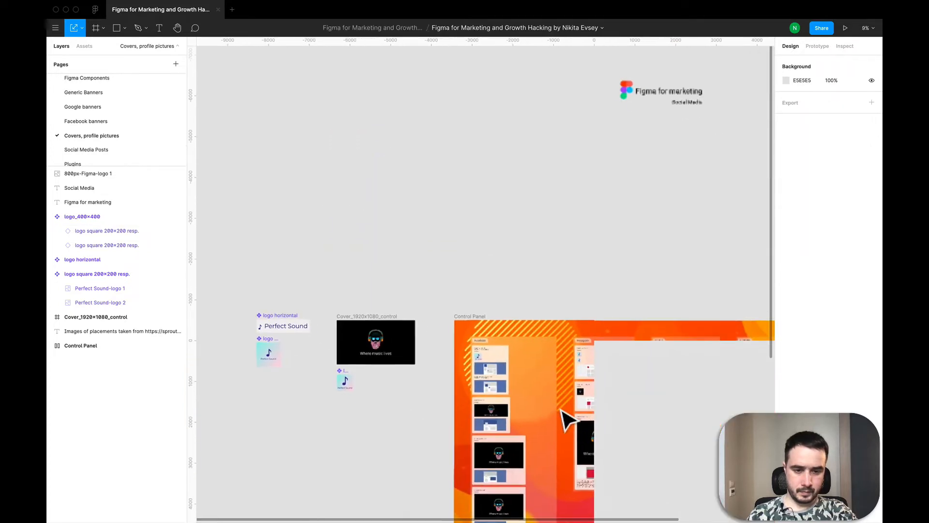
{"action": "scroll", "coordinate": [627, 349], "scroll_direction": "up", "scroll_amount": 5}
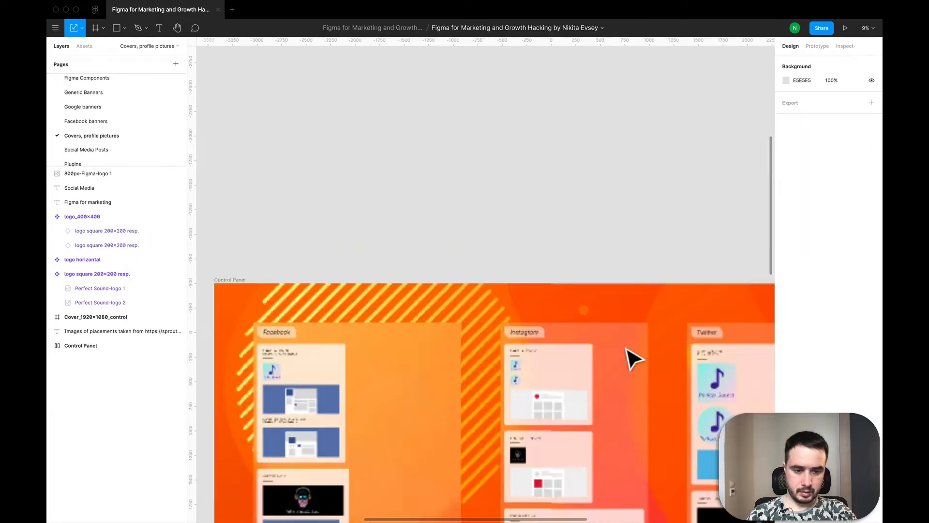
{"action": "scroll", "coordinate": [632, 358], "scroll_direction": "up", "scroll_amount": 3}
{"action": "scroll", "coordinate": [699, 418], "scroll_direction": "up", "scroll_amount": 4}
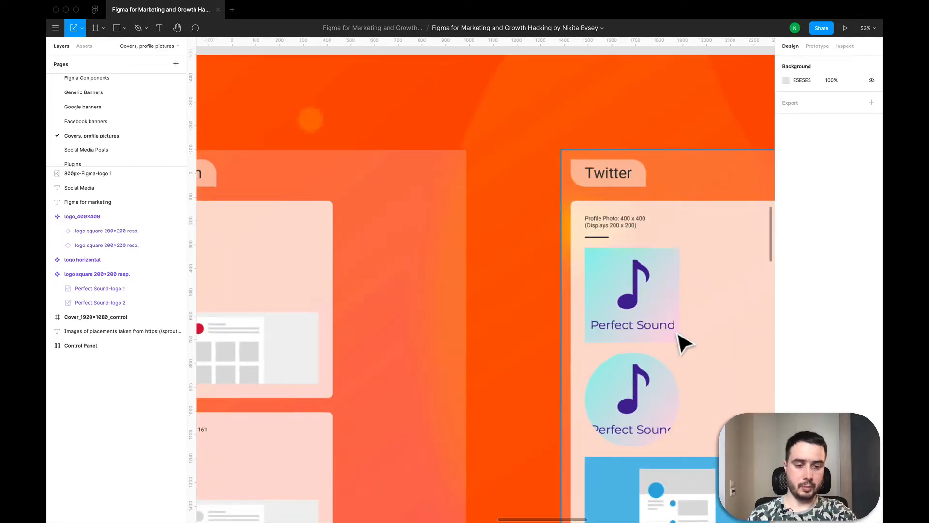
{"action": "scroll", "coordinate": [682, 344], "scroll_direction": "down", "scroll_amount": 10}
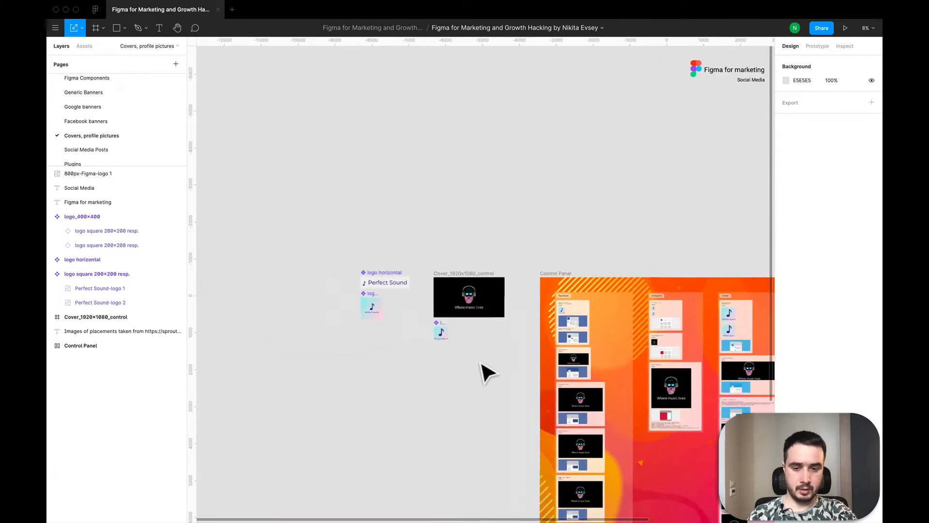
Step: Compare the two logo instances inside logo_400x400, hide the 395 × 395 one, and select the 400 × 400 one
{"action": "scroll", "coordinate": [446, 347], "scroll_direction": "up", "scroll_amount": 10}
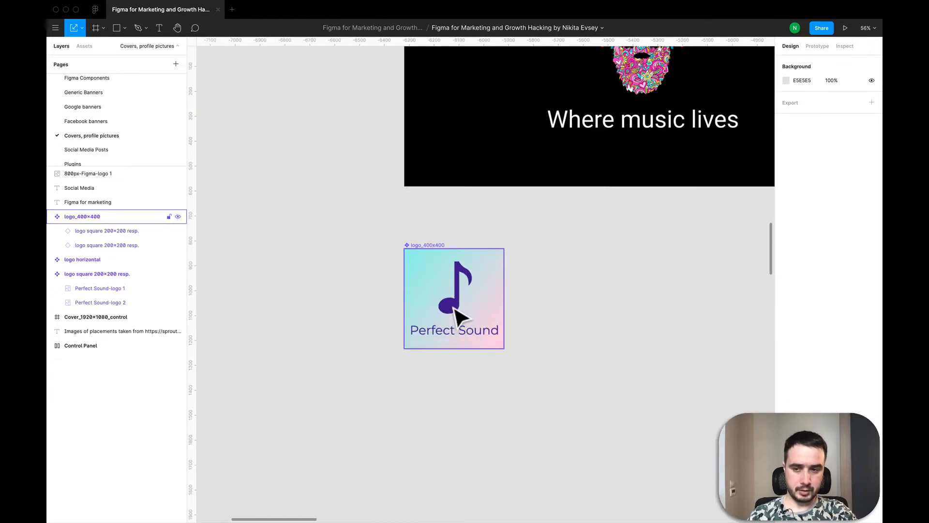
{"action": "left_click", "coordinate": [134, 230]}
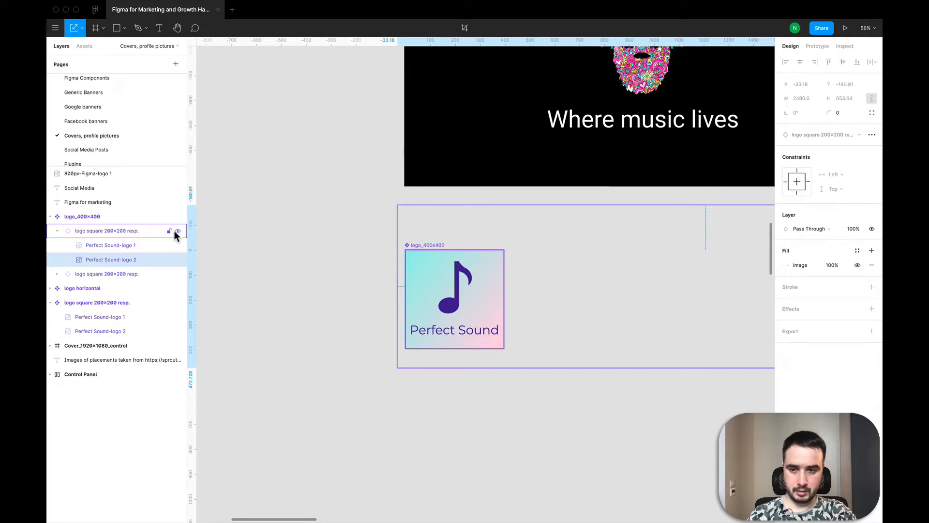
{"action": "left_click", "coordinate": [68, 231]}
{"action": "left_click", "coordinate": [59, 228]}
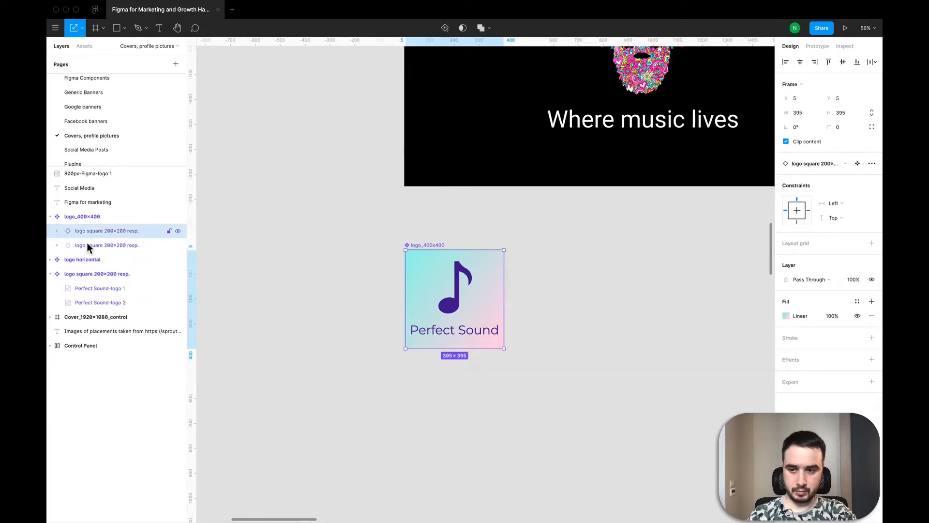
{"action": "left_click", "coordinate": [106, 245]}
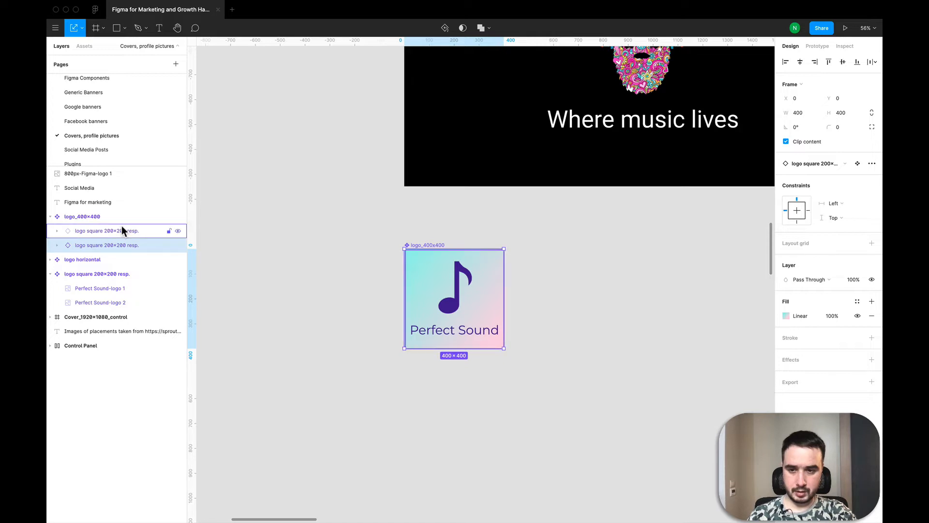
{"action": "left_click", "coordinate": [121, 230]}
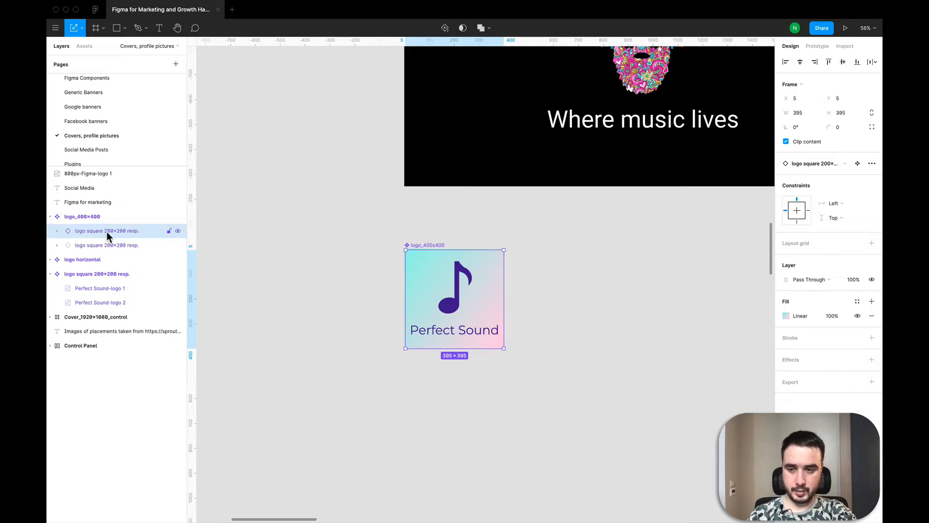
{"action": "left_click", "coordinate": [177, 230]}
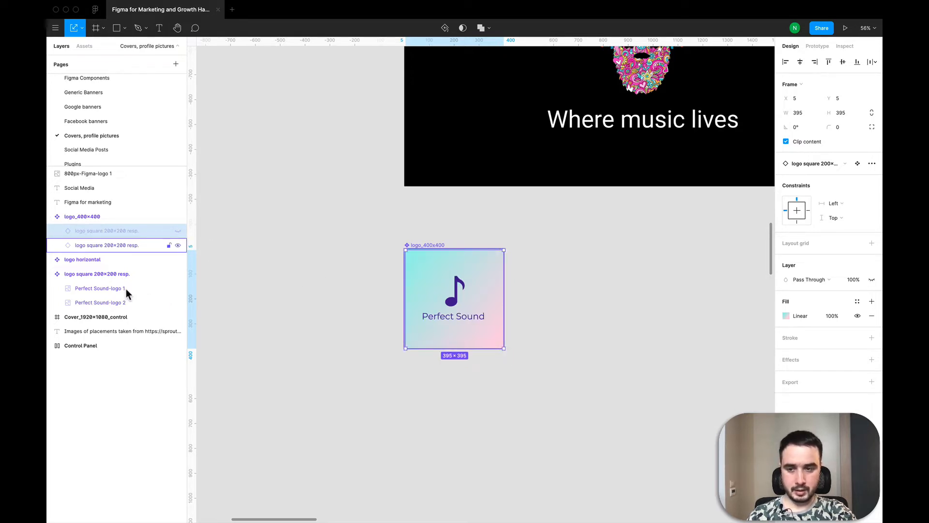
{"action": "left_click", "coordinate": [124, 245]}
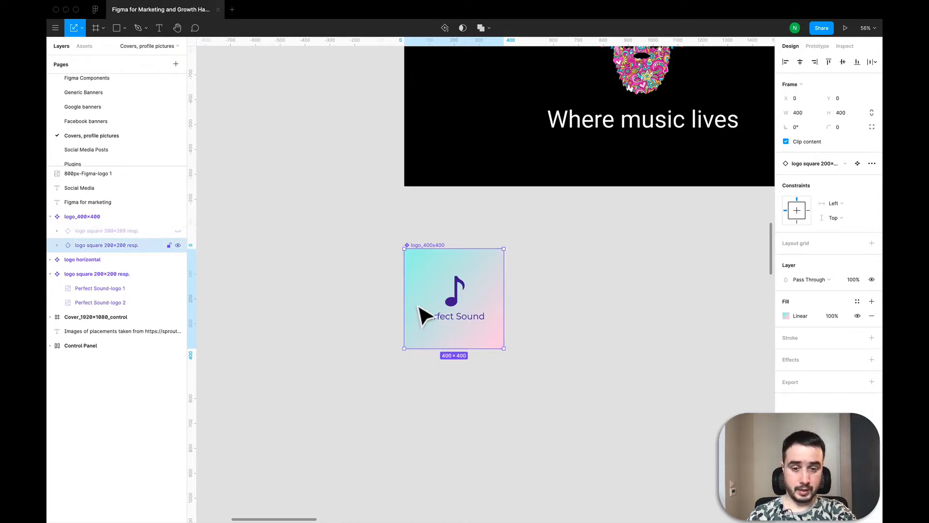
Step: Examine the profile picture placements in the Control Panel's Facebook and Instagram sections
{"action": "scroll", "coordinate": [358, 330], "scroll_direction": "down", "scroll_amount": 5}
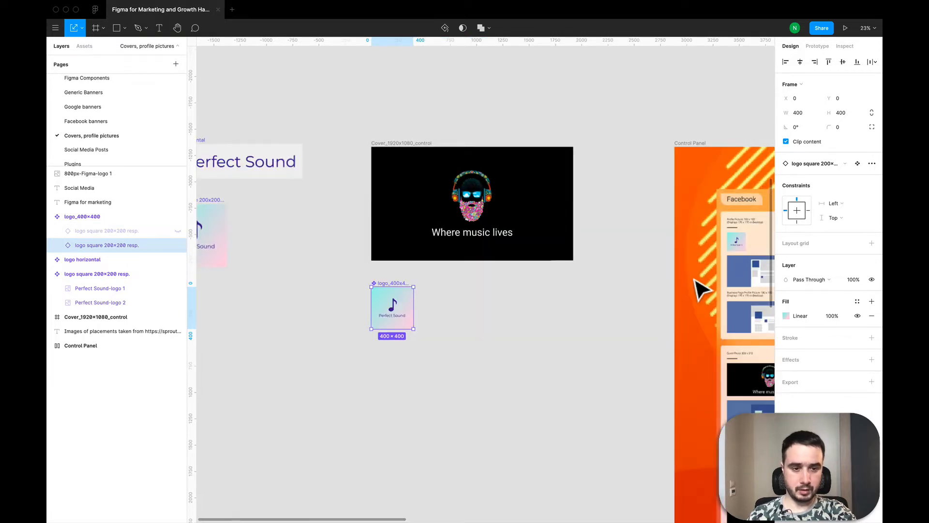
{"action": "scroll", "coordinate": [702, 286], "scroll_direction": "right", "scroll_amount": 5}
{"action": "scroll", "coordinate": [701, 287], "scroll_direction": "right", "scroll_amount": 10}
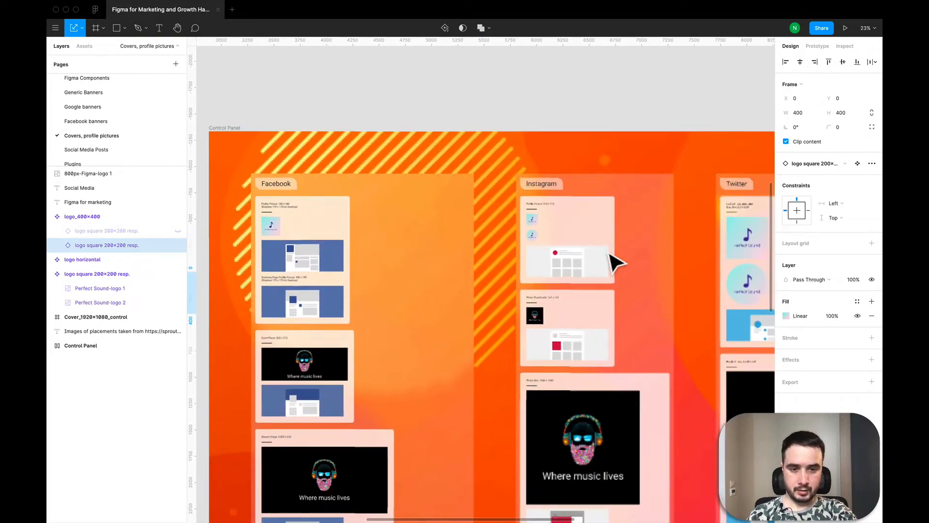
{"action": "scroll", "coordinate": [531, 242], "scroll_direction": "up", "scroll_amount": 3}
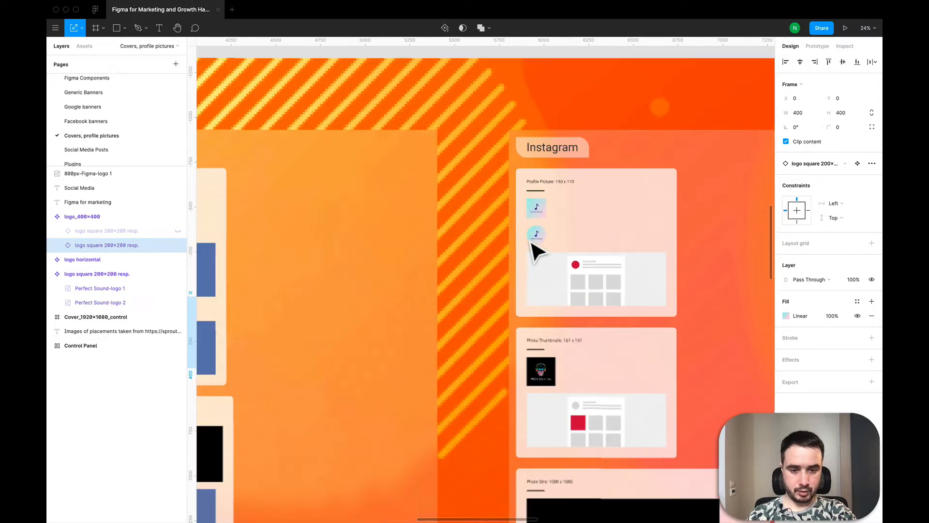
{"action": "scroll", "coordinate": [531, 242], "scroll_direction": "down", "scroll_amount": 4}
{"action": "scroll", "coordinate": [531, 242], "scroll_direction": "left", "scroll_amount": 3}
{"action": "scroll", "coordinate": [534, 250], "scroll_direction": "left", "scroll_amount": 2}
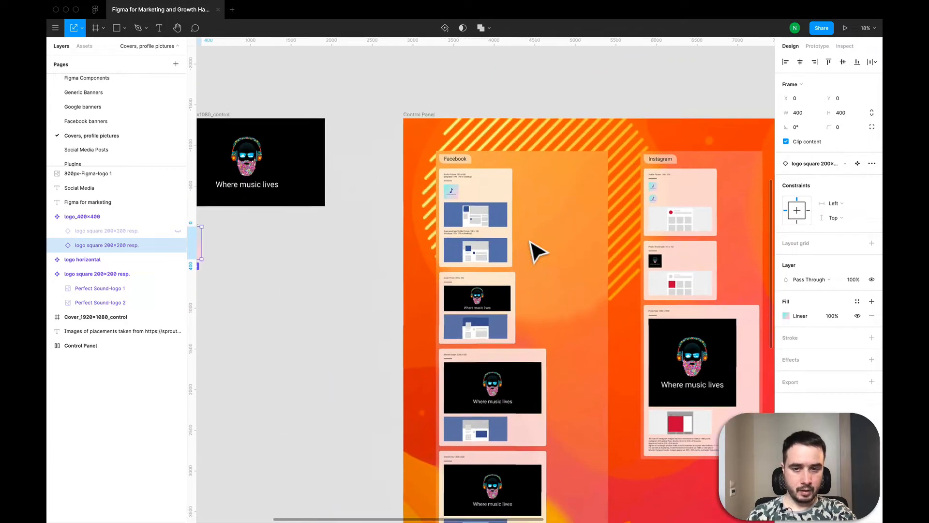
Step: Go back to the source frames beside the Control Panel and select the Cover_1920x1080_control frame
{"action": "scroll", "coordinate": [535, 249], "scroll_direction": "down", "scroll_amount": 4}
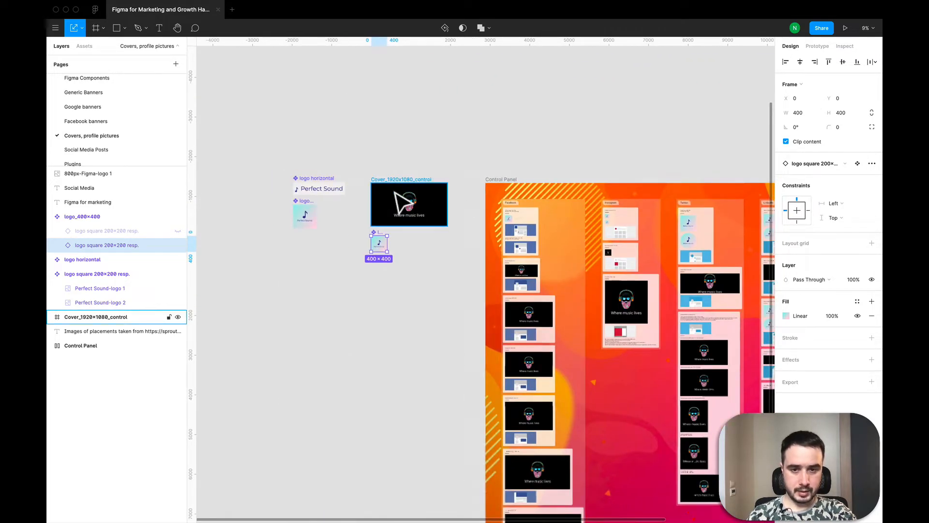
{"action": "scroll", "coordinate": [418, 208], "scroll_direction": "up", "scroll_amount": 4}
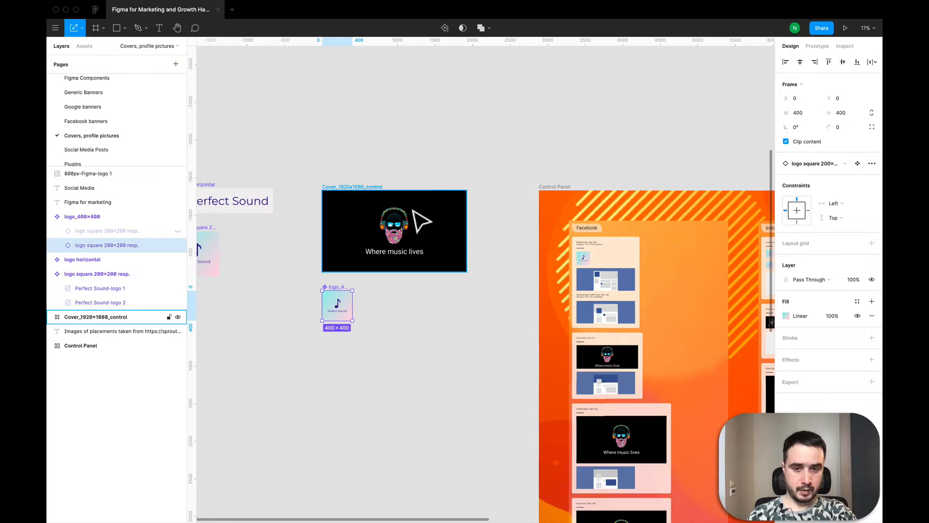
{"action": "scroll", "coordinate": [421, 221], "scroll_direction": "down", "scroll_amount": 2}
{"action": "scroll", "coordinate": [421, 220], "scroll_direction": "right", "scroll_amount": 1}
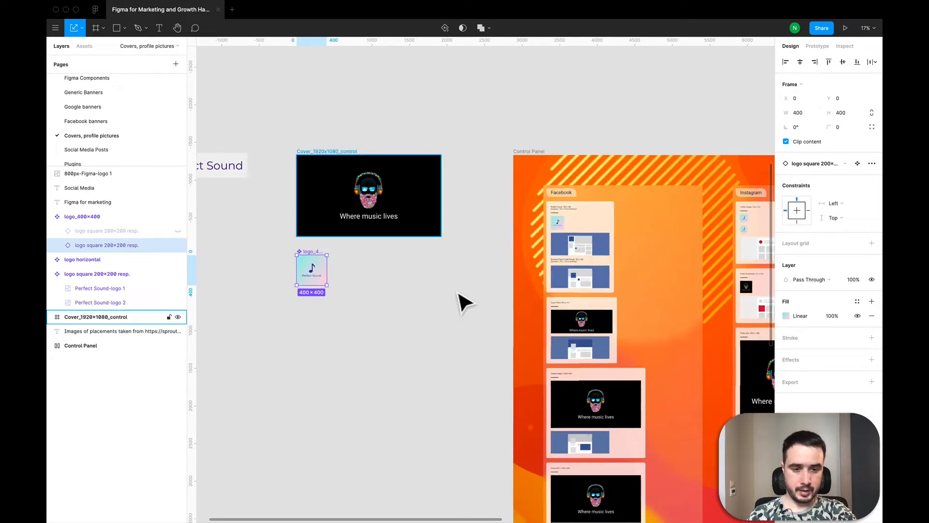
{"action": "left_click", "coordinate": [421, 221]}
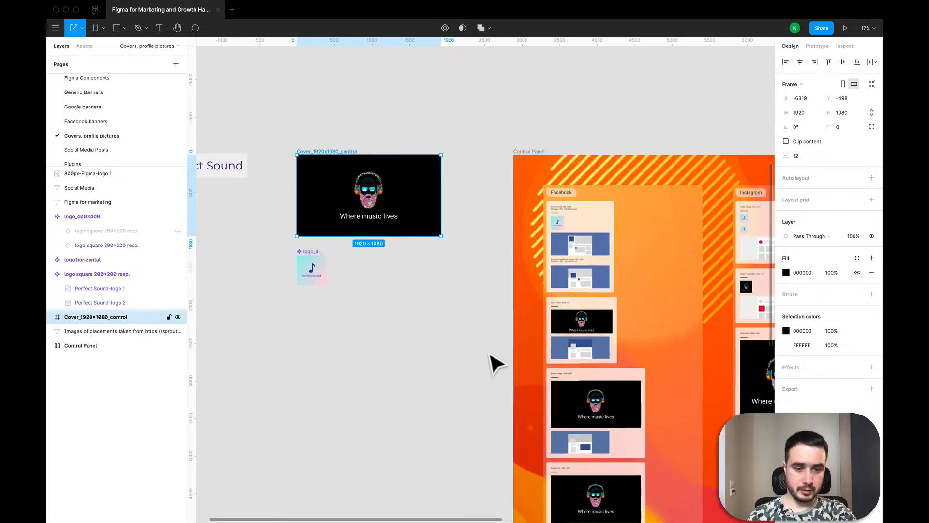
Step: Select the Cover Photo: 820 × 312 block in the Control Panel's Facebook section and view it up close
{"action": "scroll", "coordinate": [492, 372], "scroll_direction": "down", "scroll_amount": 4}
{"action": "scroll", "coordinate": [492, 373], "scroll_direction": "right", "scroll_amount": 3}
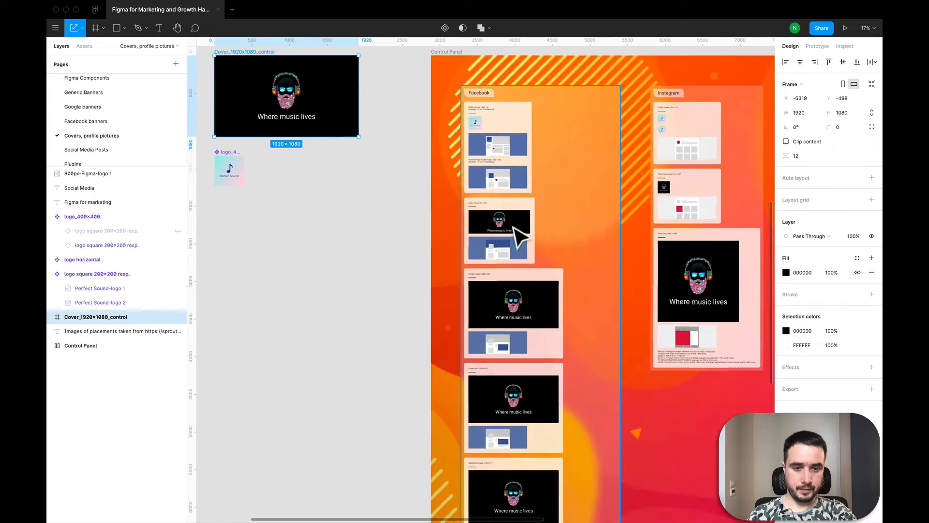
{"action": "double_click", "coordinate": [513, 226]}
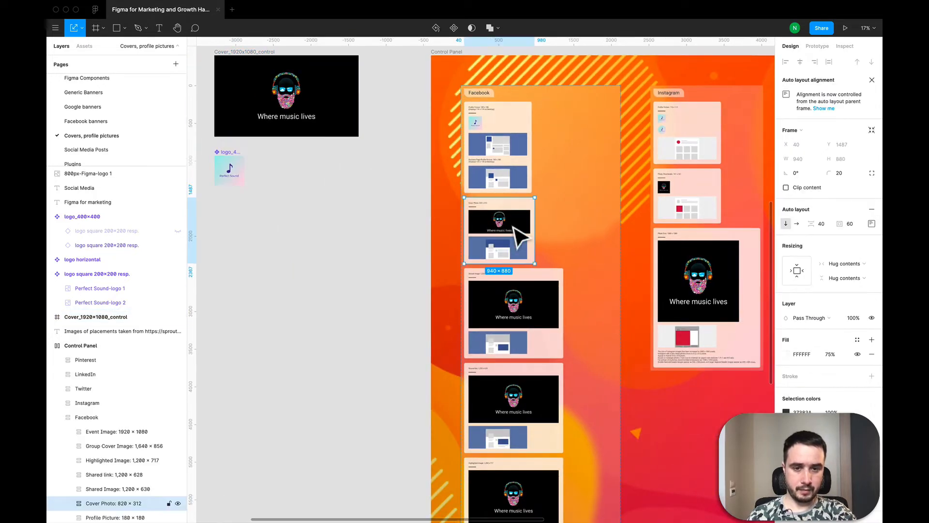
{"action": "scroll", "coordinate": [520, 235], "scroll_direction": "up", "scroll_amount": 5}
{"action": "scroll", "coordinate": [520, 235], "scroll_direction": "down", "scroll_amount": 4}
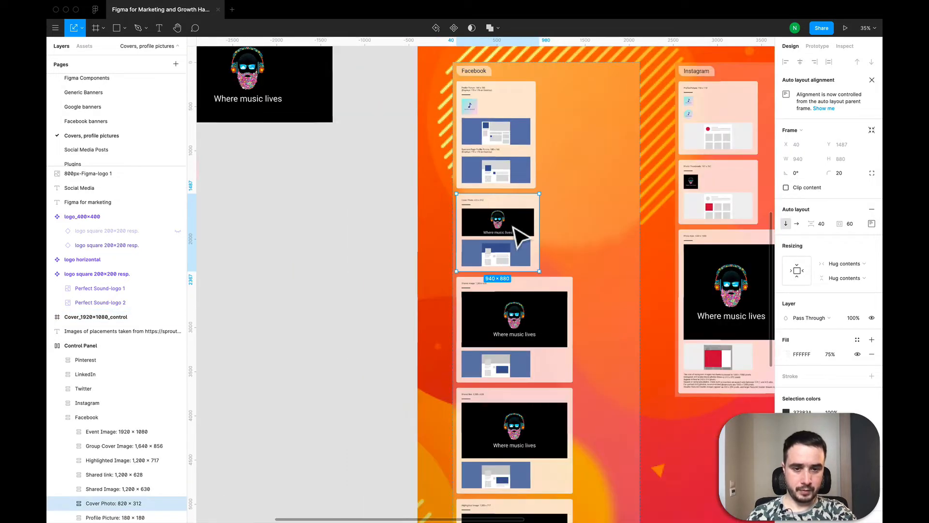
Step: Examine the Facebook shared image, shared link and highlighted image blocks, and then the whole Control Panel with all social network sections
{"action": "scroll", "coordinate": [521, 236], "scroll_direction": "down", "scroll_amount": 2}
{"action": "scroll", "coordinate": [521, 236], "scroll_direction": "right", "scroll_amount": 2}
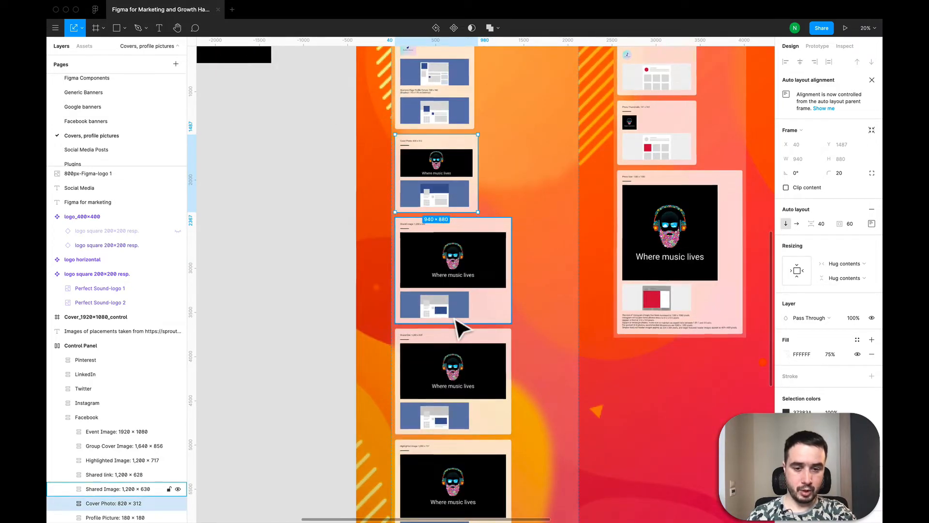
{"action": "scroll", "coordinate": [459, 326], "scroll_direction": "up", "scroll_amount": 3}
{"action": "scroll", "coordinate": [459, 326], "scroll_direction": "up", "scroll_amount": 4}
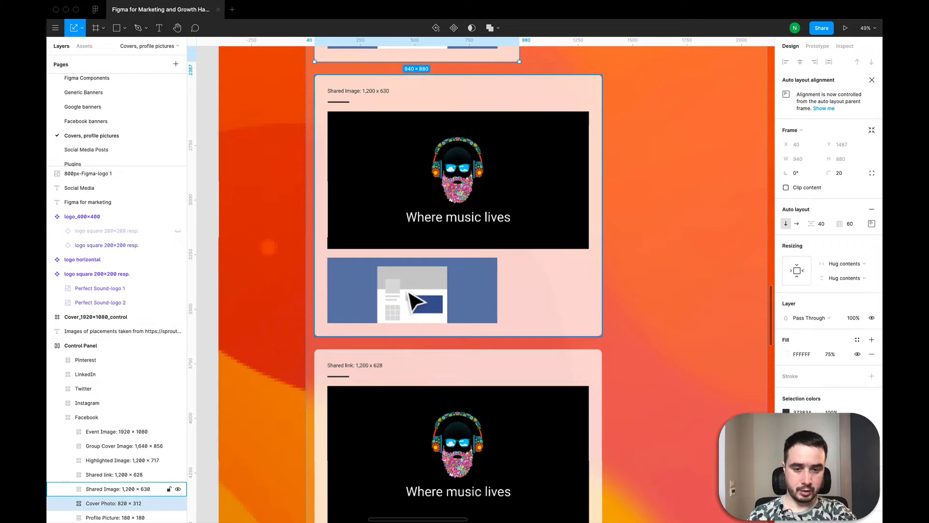
{"action": "scroll", "coordinate": [415, 301], "scroll_direction": "down", "scroll_amount": 4}
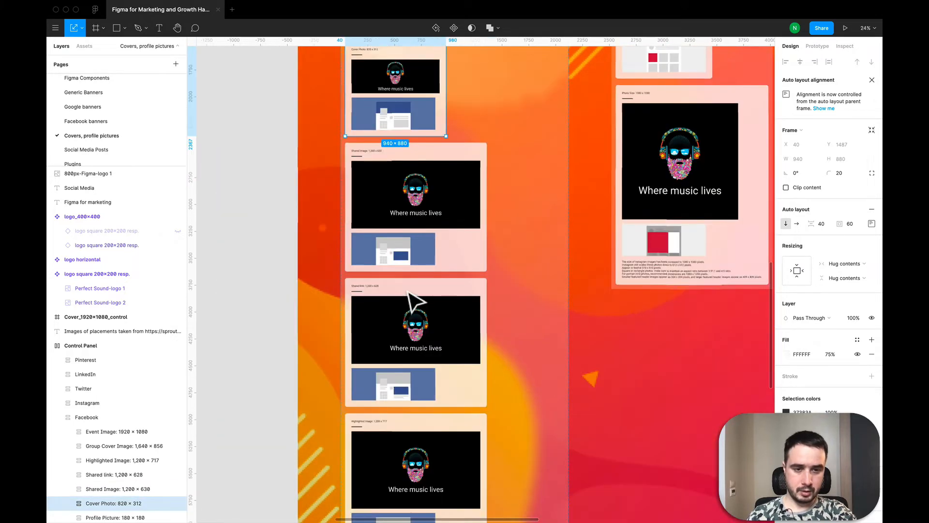
{"action": "scroll", "coordinate": [415, 301], "scroll_direction": "down", "scroll_amount": 2}
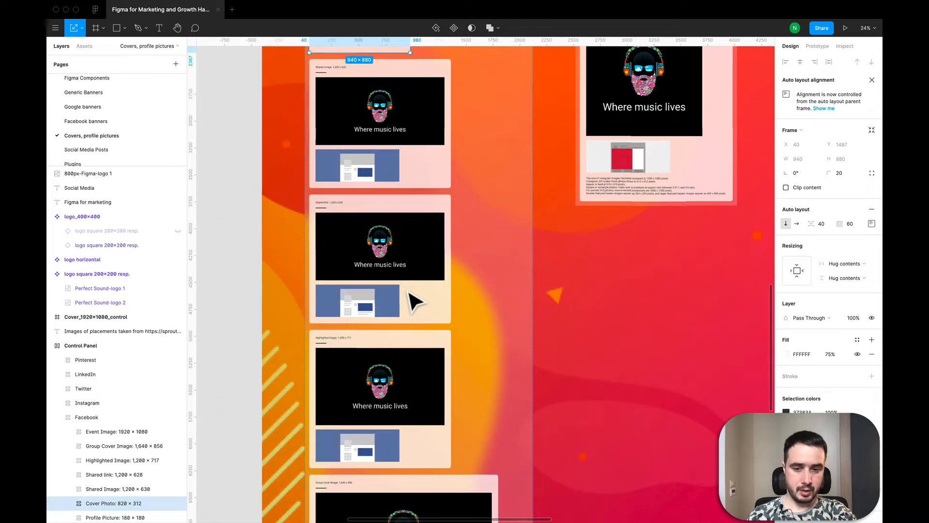
{"action": "scroll", "coordinate": [415, 301], "scroll_direction": "down", "scroll_amount": 5}
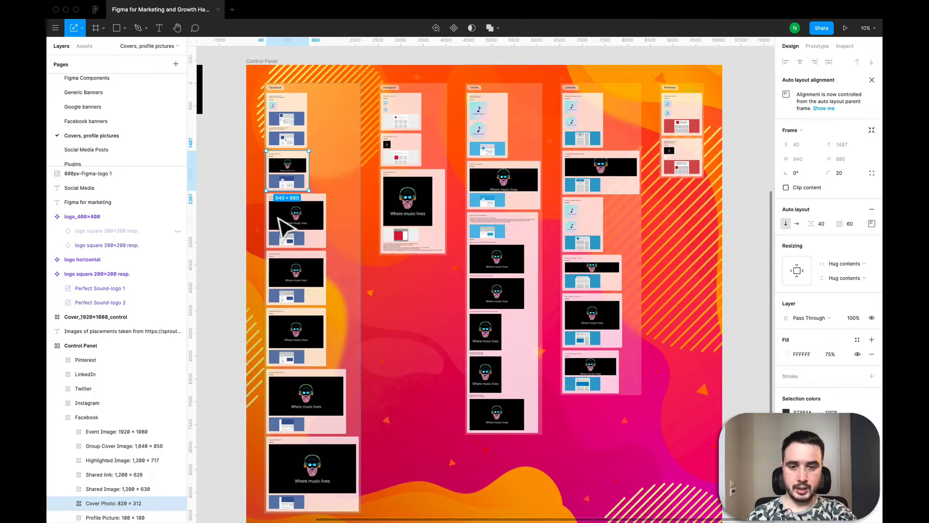
{"action": "scroll", "coordinate": [576, 232], "scroll_direction": "down", "scroll_amount": 2}
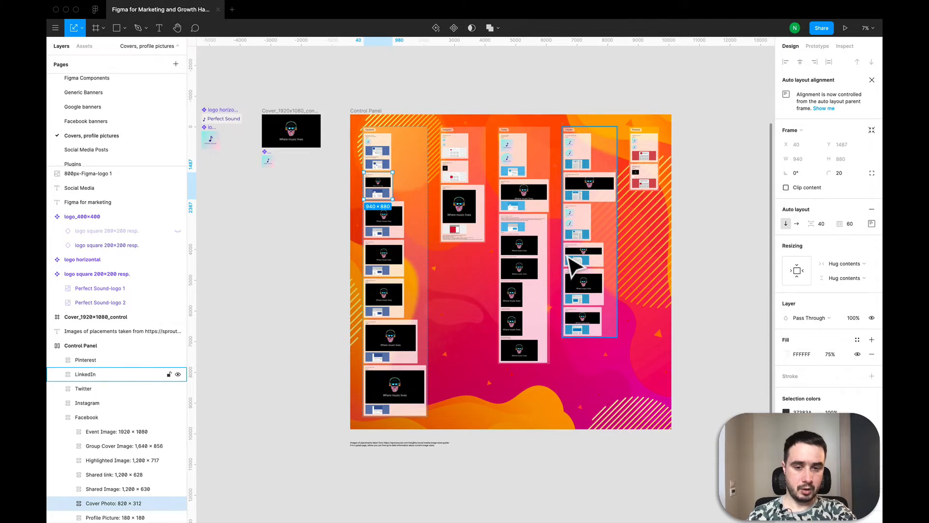
Step: Examine how the cover looks in LinkedIn's Personal Background Image block and compare the Control Panel placements with the source cover frame
{"action": "scroll", "coordinate": [576, 264], "scroll_direction": "up", "scroll_amount": 3}
{"action": "scroll", "coordinate": [573, 266], "scroll_direction": "up", "scroll_amount": 3}
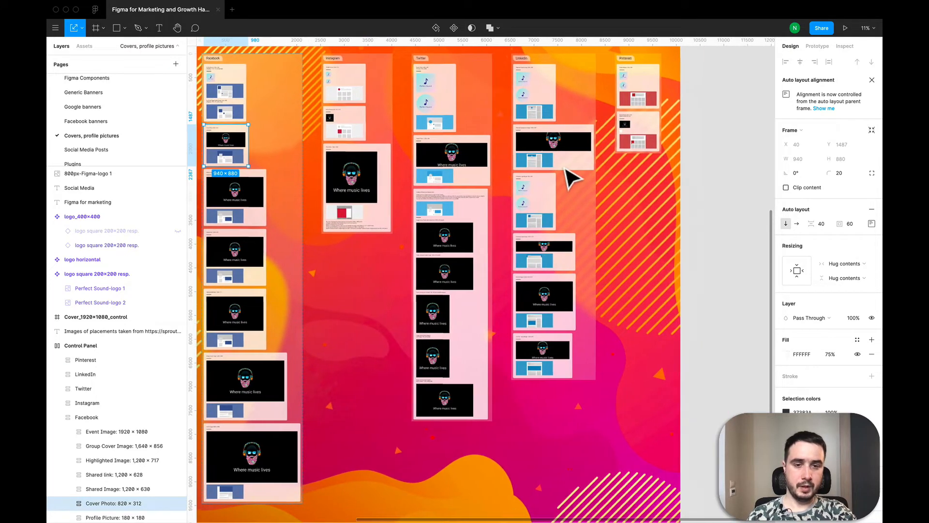
{"action": "scroll", "coordinate": [571, 176], "scroll_direction": "down", "scroll_amount": 2}
{"action": "scroll", "coordinate": [557, 119], "scroll_direction": "up", "scroll_amount": 3}
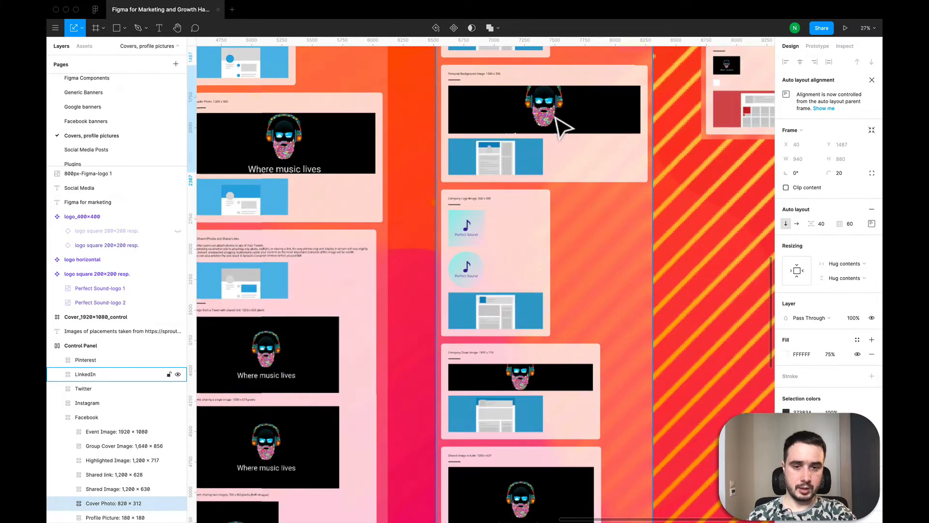
{"action": "scroll", "coordinate": [557, 118], "scroll_direction": "up", "scroll_amount": 2}
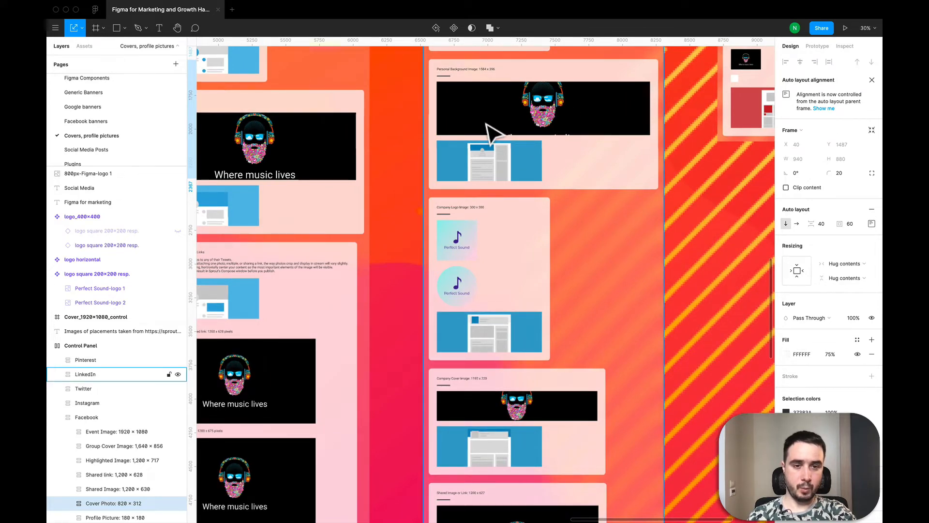
{"action": "scroll", "coordinate": [573, 125], "scroll_direction": "down", "scroll_amount": 3}
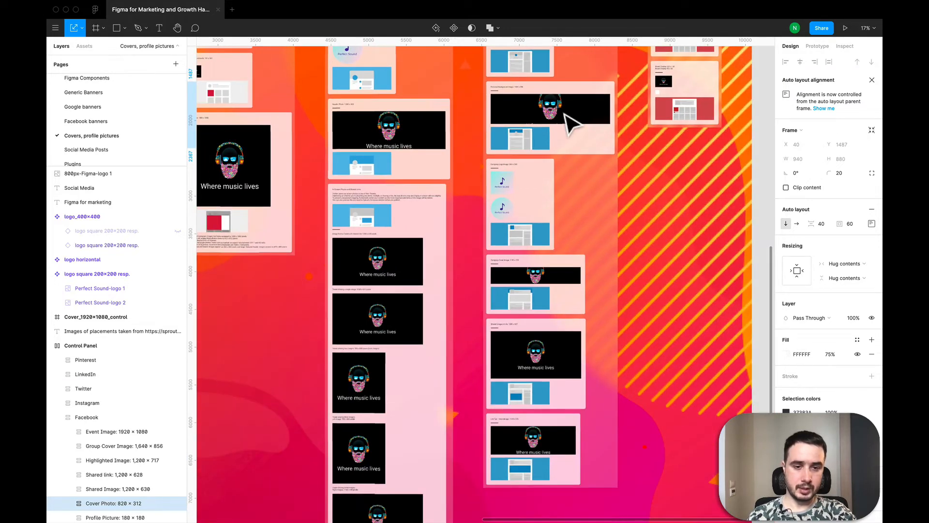
{"action": "scroll", "coordinate": [568, 122], "scroll_direction": "down", "scroll_amount": 2}
{"action": "scroll", "coordinate": [566, 121], "scroll_direction": "down", "scroll_amount": 2}
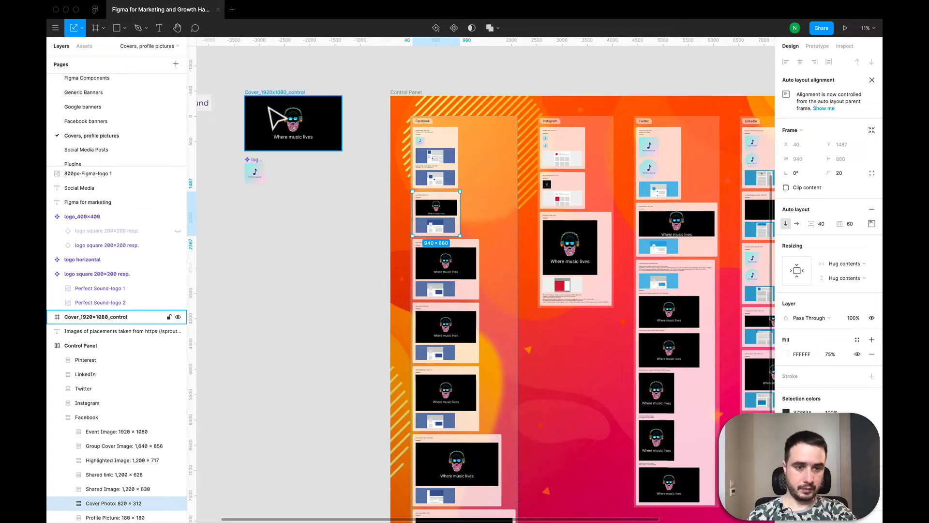
{"action": "scroll", "coordinate": [659, 204], "scroll_direction": "right", "scroll_amount": 3}
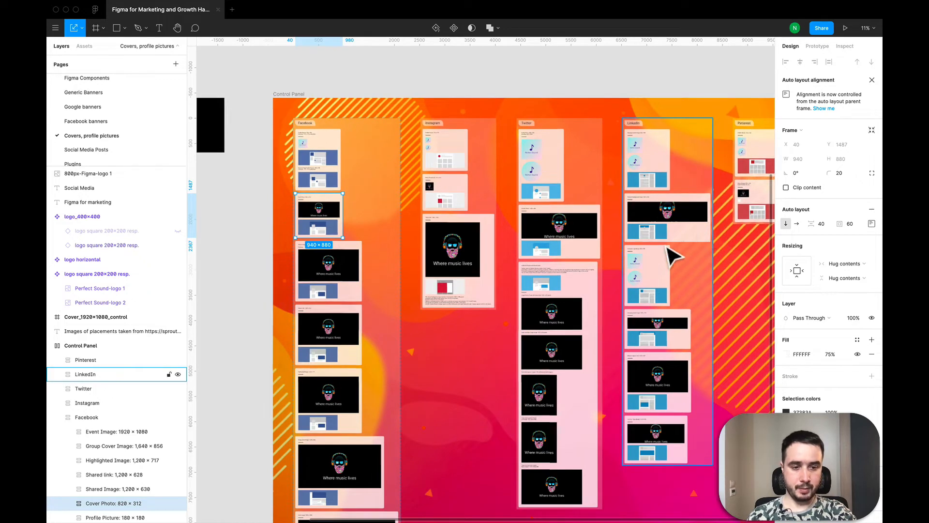
{"action": "scroll", "coordinate": [668, 256], "scroll_direction": "left", "scroll_amount": 3}
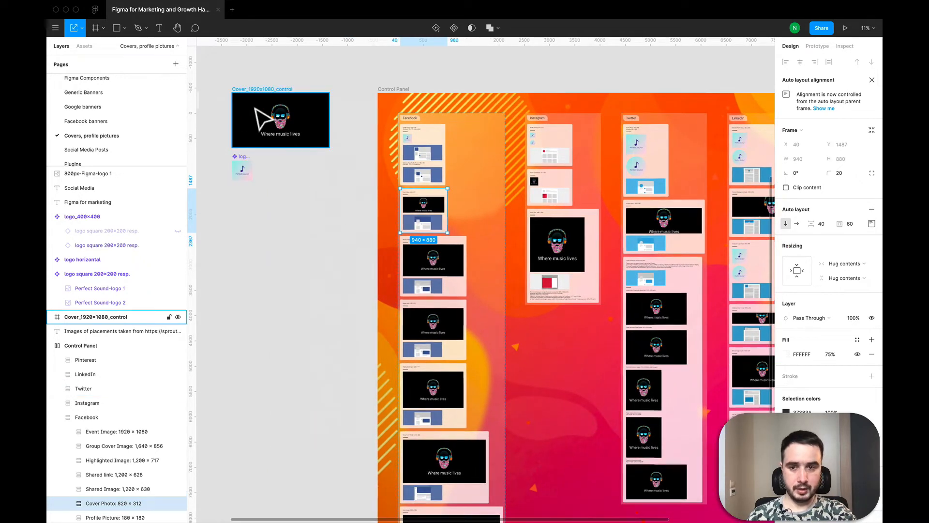
Step: Duplicate the Cover_1920x1080_control frame by copying and pasting it
{"action": "left_click", "coordinate": [255, 108]}
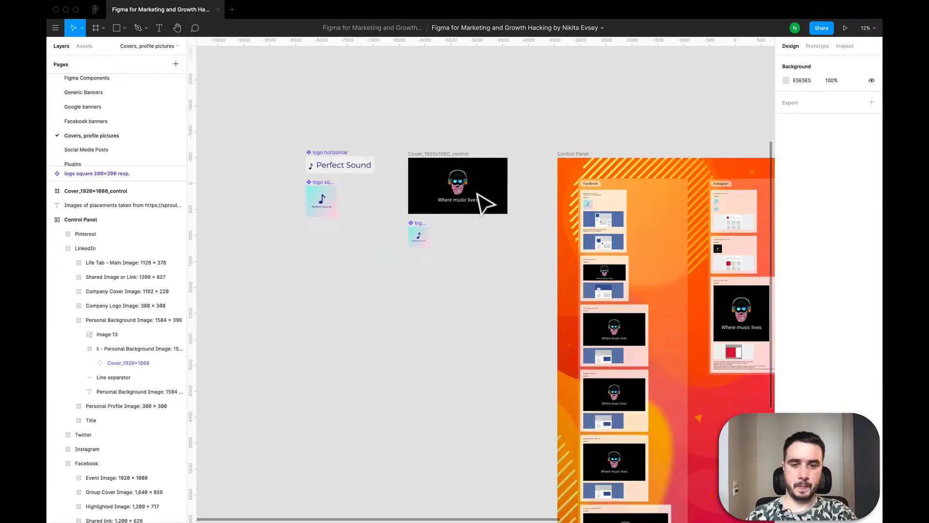
{"action": "scroll", "coordinate": [478, 194], "scroll_direction": "up", "scroll_amount": 1}
{"action": "scroll", "coordinate": [478, 194], "scroll_direction": "down", "scroll_amount": 1}
{"action": "scroll", "coordinate": [478, 194], "scroll_direction": "down", "scroll_amount": 1}
{"action": "scroll", "coordinate": [478, 194], "scroll_direction": "right", "scroll_amount": 1}
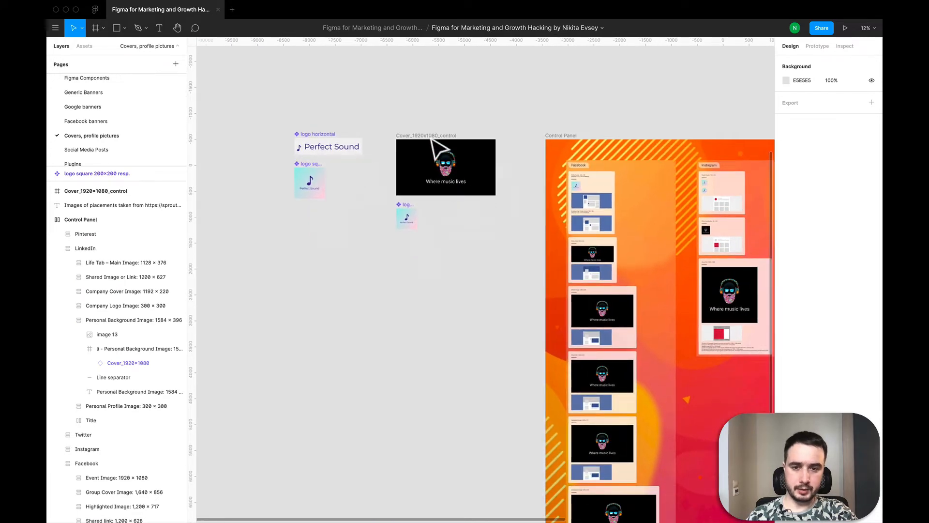
{"action": "left_click", "coordinate": [432, 141]}
{"action": "key", "text": "super+c"}
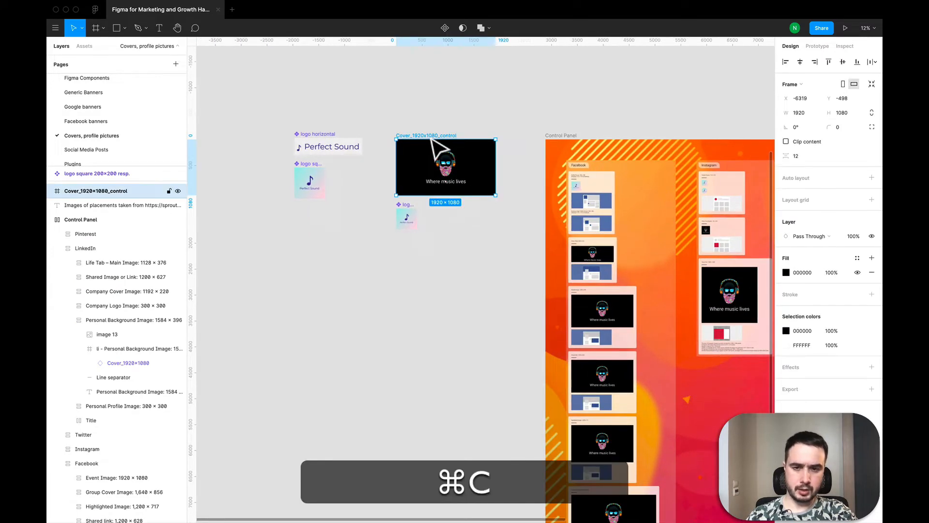
{"action": "key", "text": "super+v"}
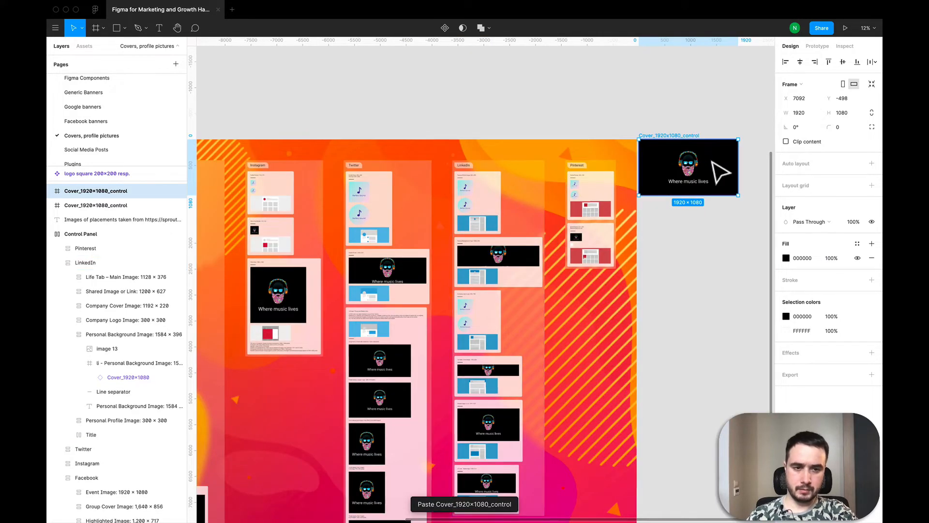
{"action": "scroll", "coordinate": [720, 172], "scroll_direction": "down", "scroll_amount": 5}
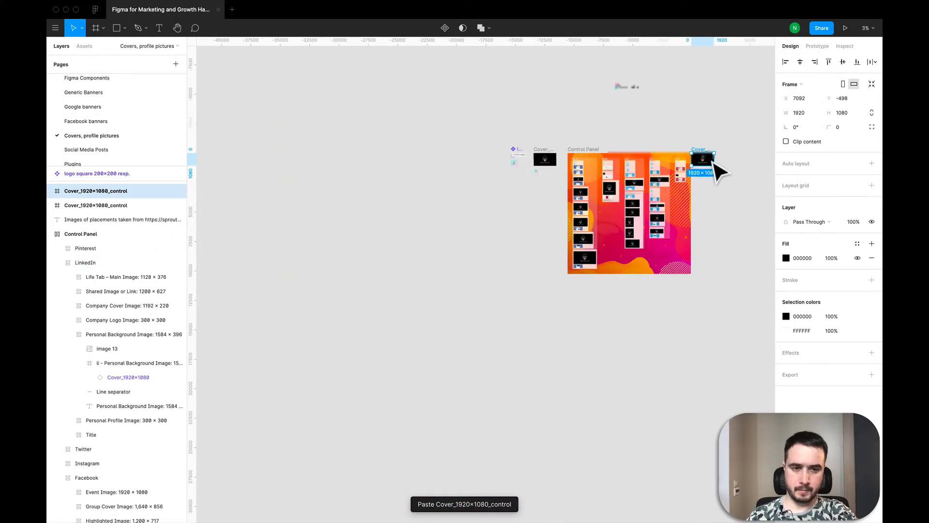
{"action": "left_click_drag", "start_coordinate": [715, 164], "coordinate": [648, 175]}
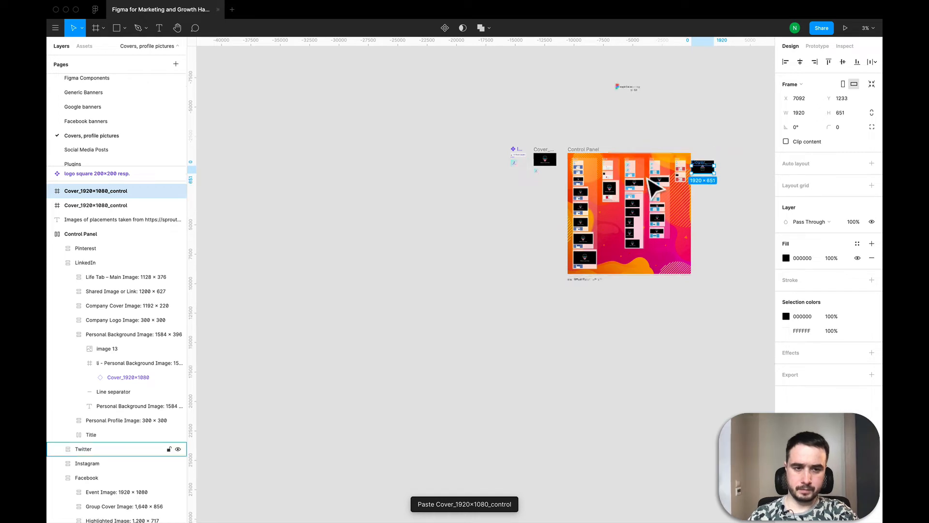
{"action": "key", "text": "super+z"}
{"action": "key", "text": "super+z"}
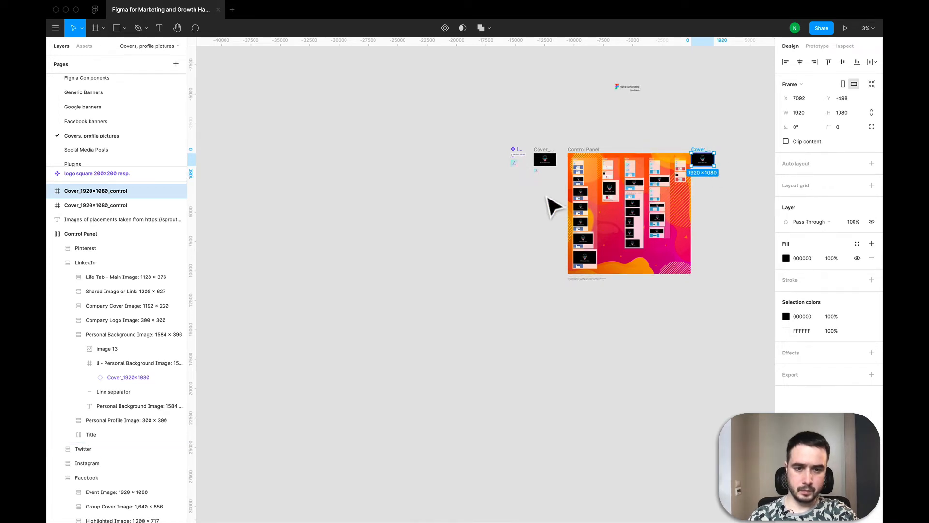
Step: Move the duplicated cover frame below the original and its small logo, to about X -6319, Y 2320
{"action": "left_click_drag", "start_coordinate": [547, 196], "coordinate": [553, 195]}
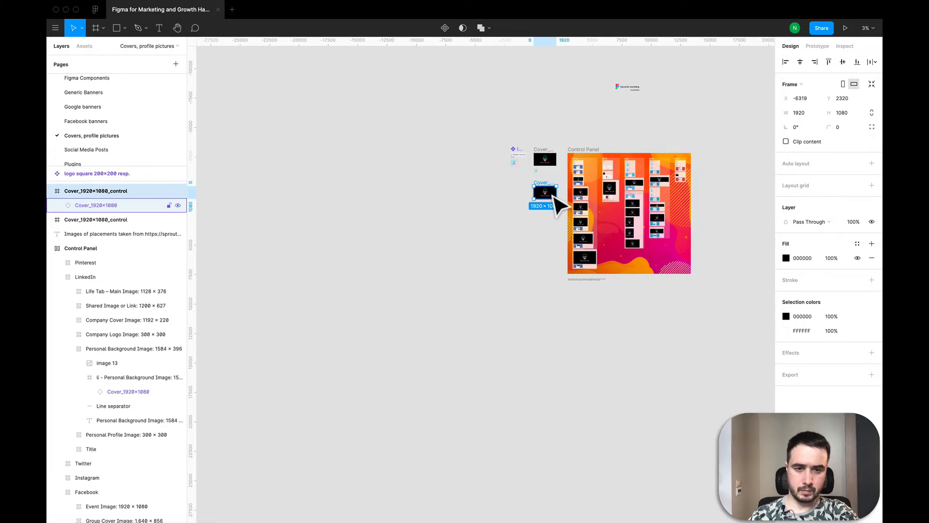
{"action": "scroll", "coordinate": [555, 196], "scroll_direction": "up", "scroll_amount": 6}
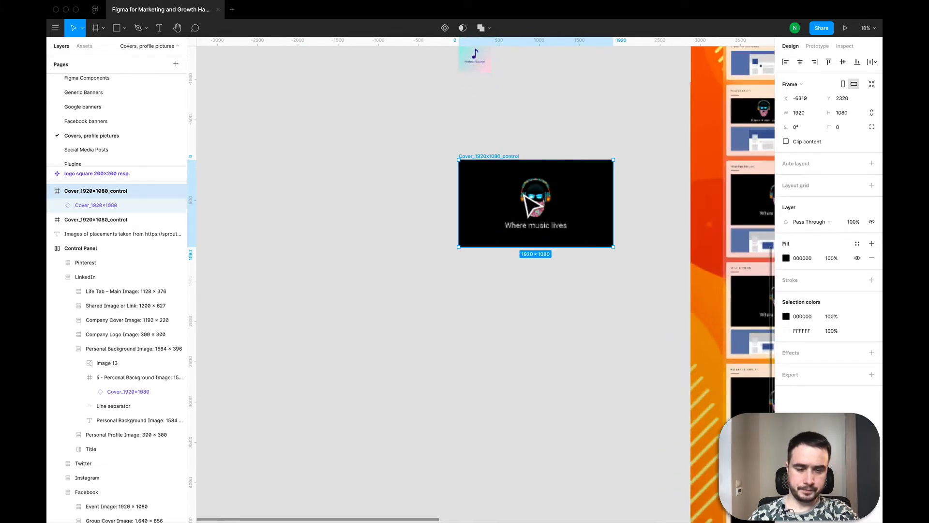
{"action": "scroll", "coordinate": [523, 194], "scroll_direction": "up", "scroll_amount": 1}
Step: Detach the Cover_1920x1080 instance inside the duplicated cover frame from its main component
{"action": "left_click", "coordinate": [513, 179], "text": "super"}
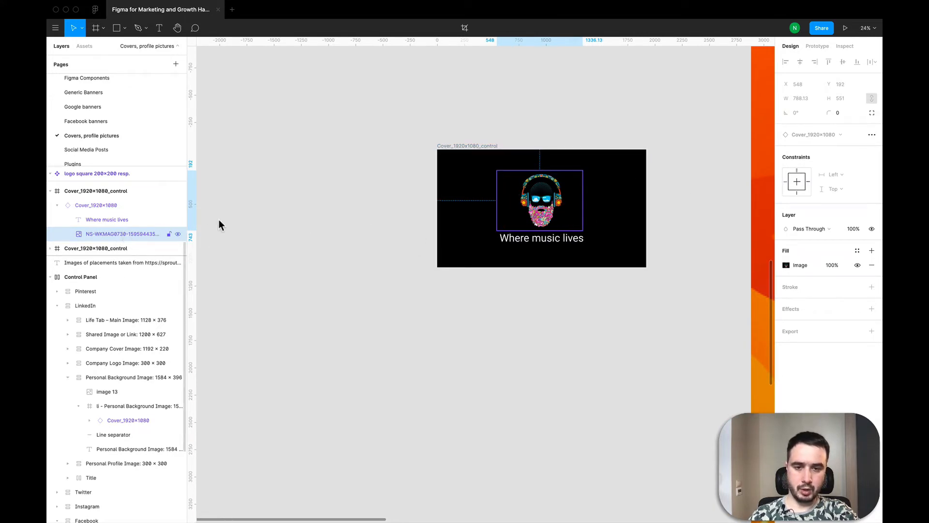
{"action": "double_click", "coordinate": [107, 204]}
{"action": "right_click", "coordinate": [107, 202]}
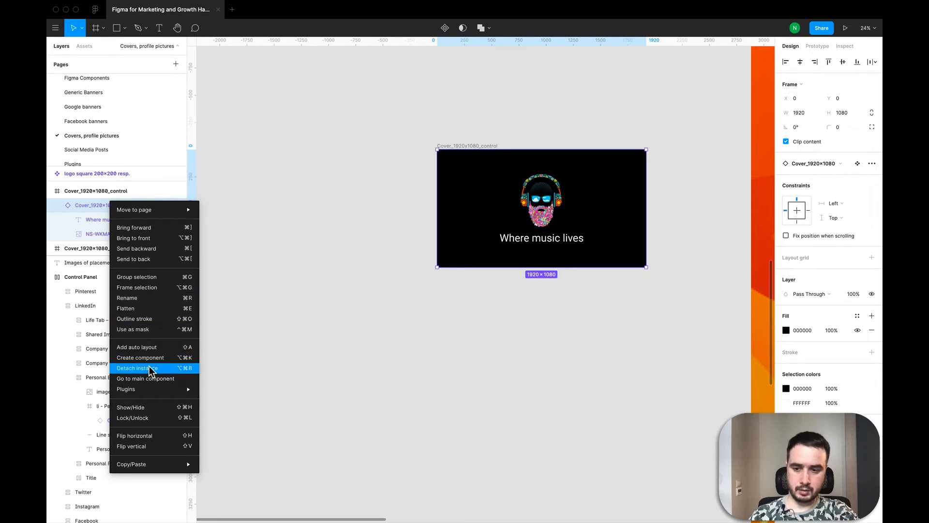
{"action": "key", "text": "alt+super+b"}
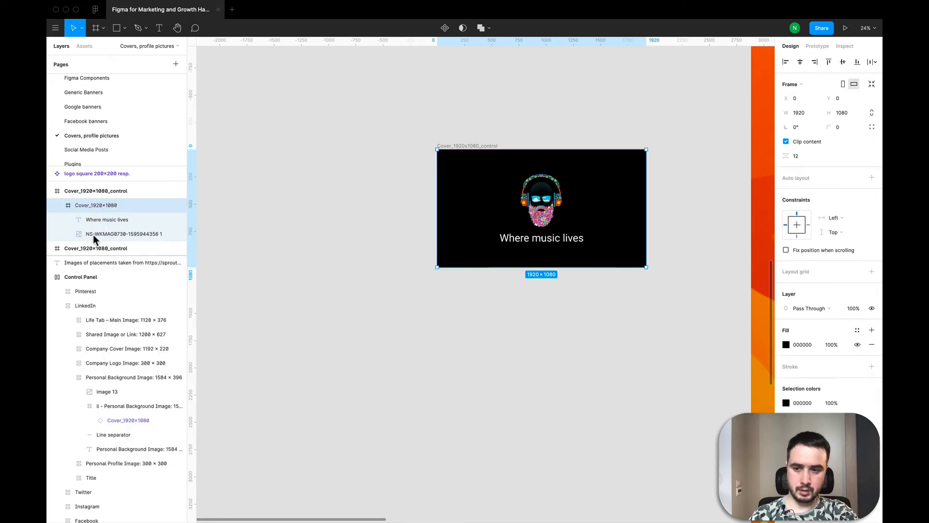
Step: Scale the bearded-head image to about 498 × 348 and shrink "Where music lives" to about 552 wide, placing the text right of the image
{"action": "left_click", "coordinate": [93, 234]}
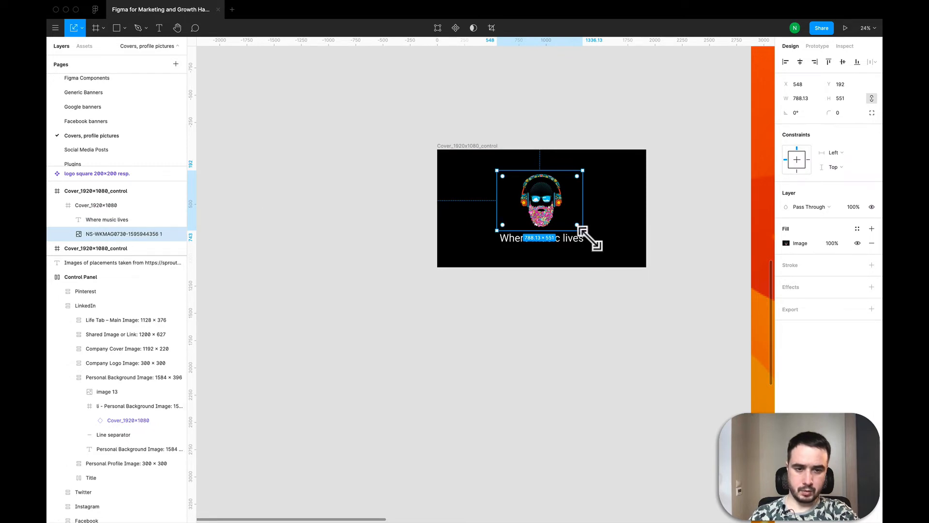
{"action": "left_click_drag", "start_coordinate": [590, 237], "coordinate": [508, 212]}
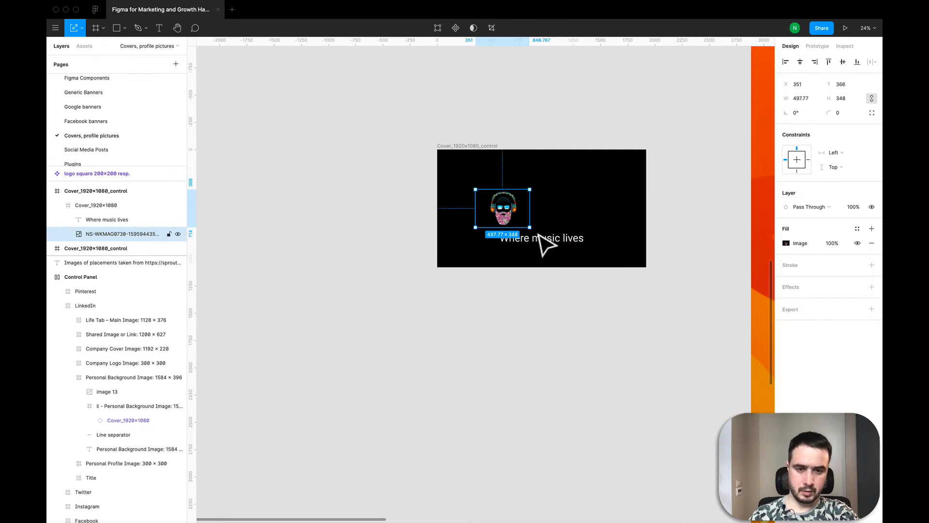
{"action": "left_click", "coordinate": [574, 251]}
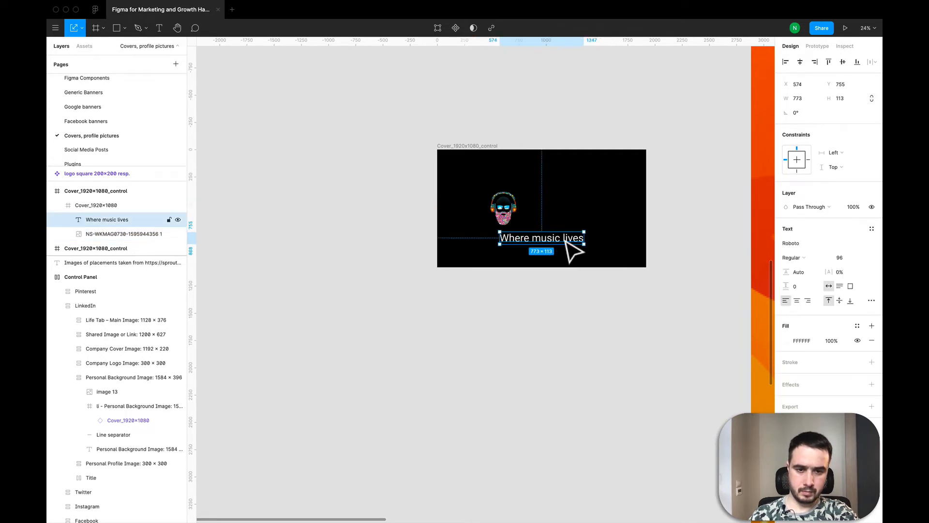
{"action": "left_click_drag", "start_coordinate": [554, 244], "coordinate": [562, 214]}
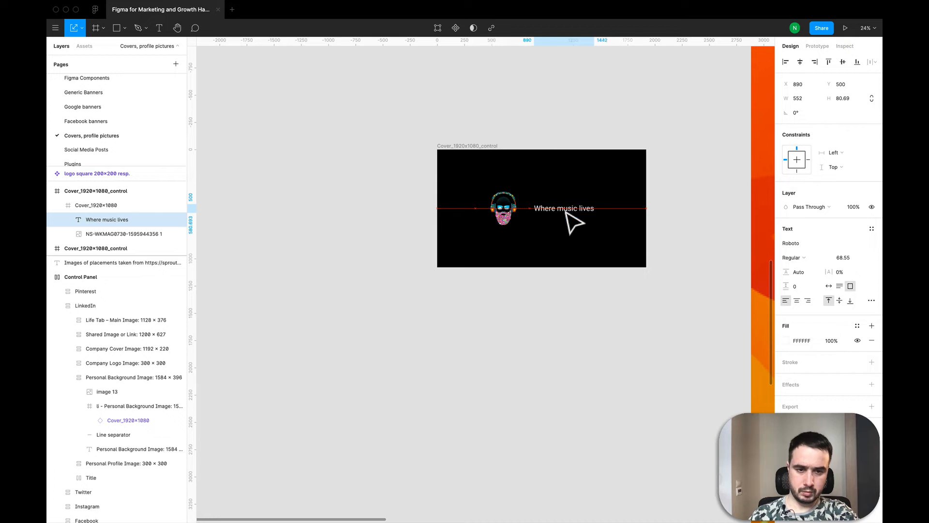
Step: Nudge the bearded-head image closer to the "Where music lives" text, to about X 383
{"action": "left_click", "coordinate": [507, 209]}
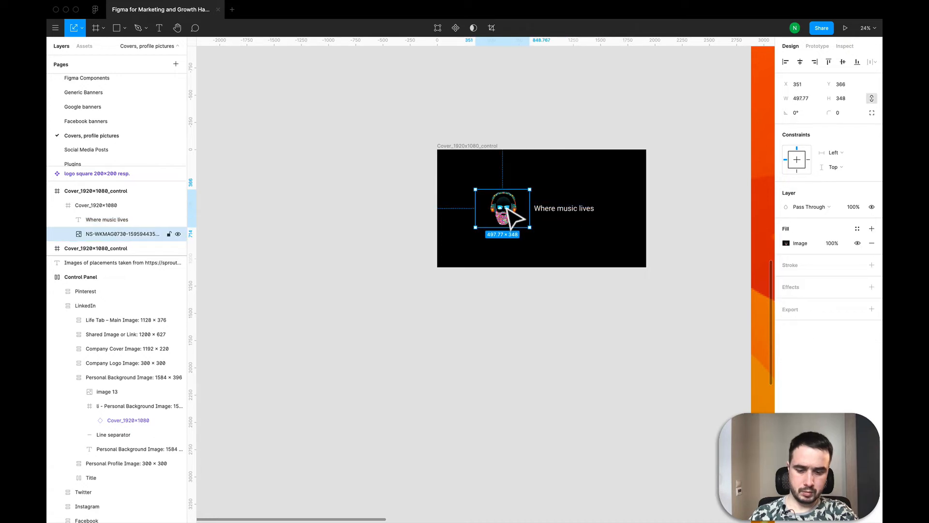
{"action": "key", "text": "shift+Right"}
{"action": "key", "text": "shift+Right"}
{"action": "key", "text": "shift+Right"}
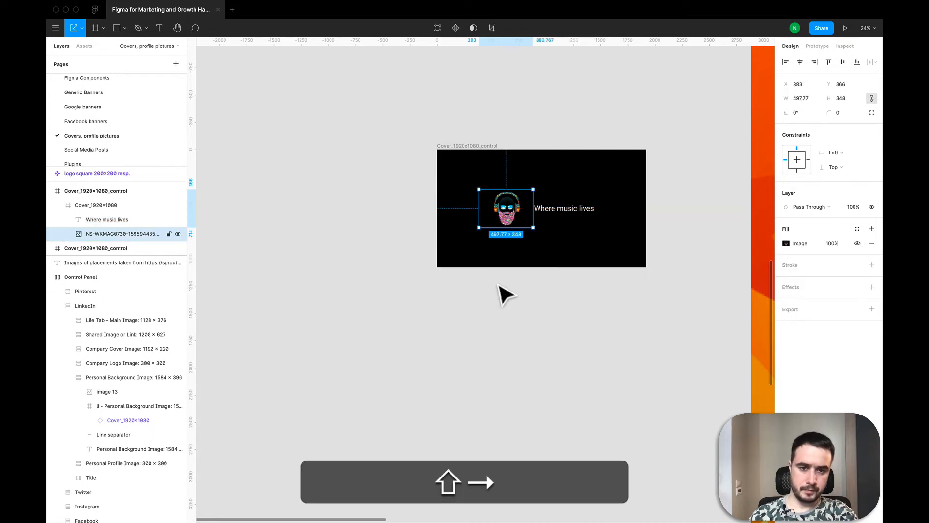
Step: Rename the inner Cover_1920x1080 frame of the duplicate as Cover_1920x1080_wide
{"action": "left_click", "coordinate": [468, 152]}
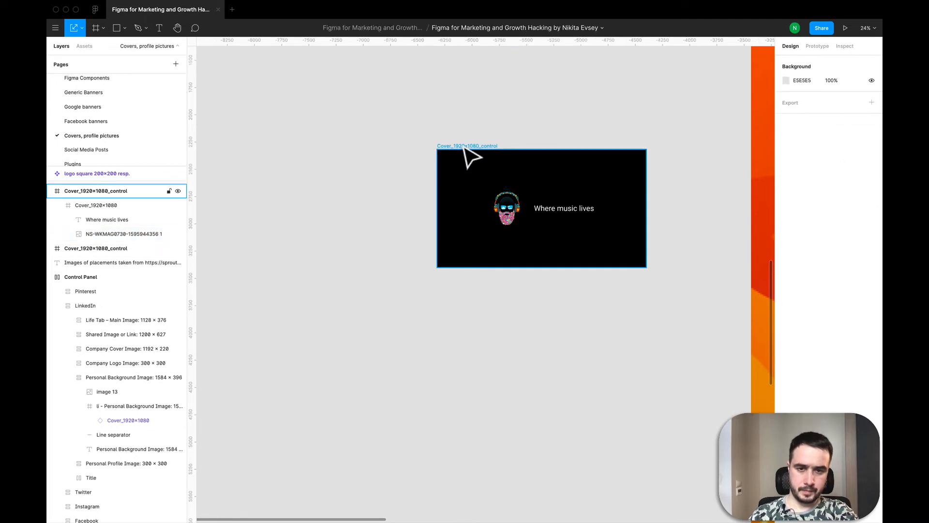
{"action": "left_click", "coordinate": [471, 154]}
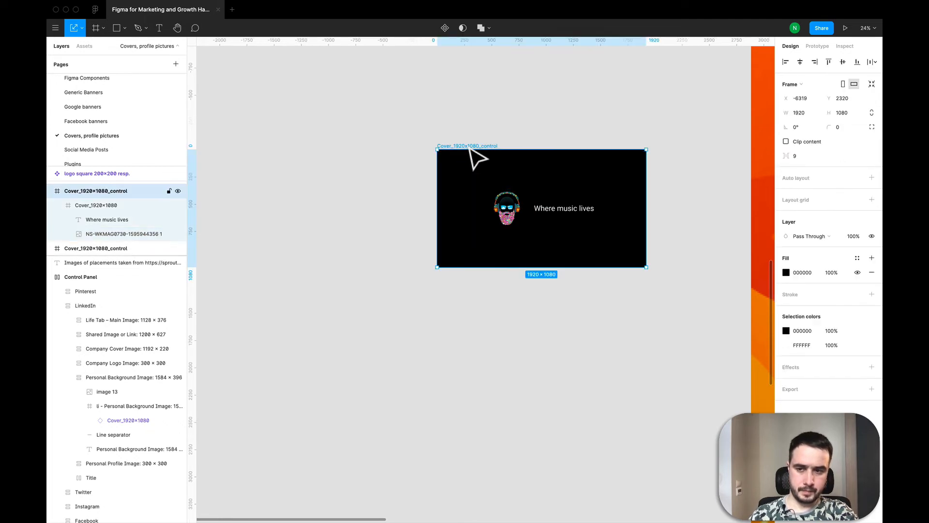
{"action": "double_click", "coordinate": [117, 190]}
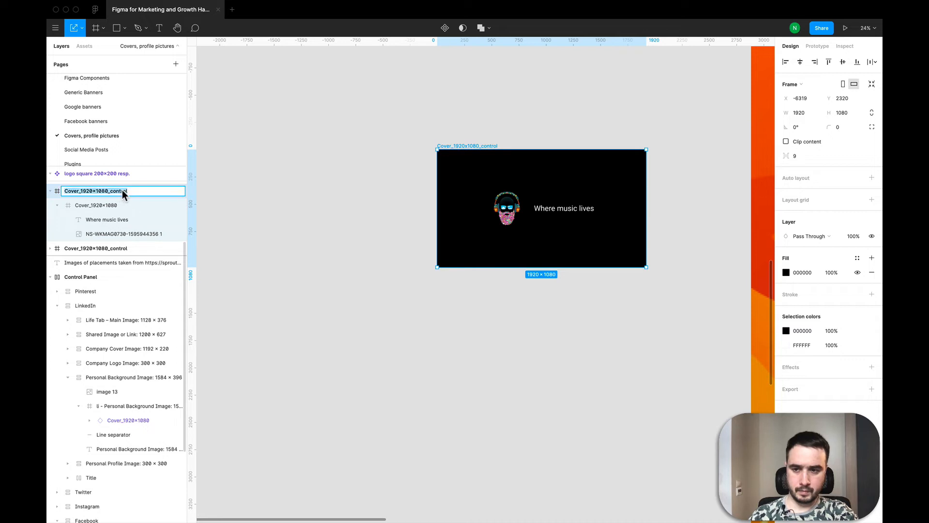
{"action": "left_click", "coordinate": [116, 205]}
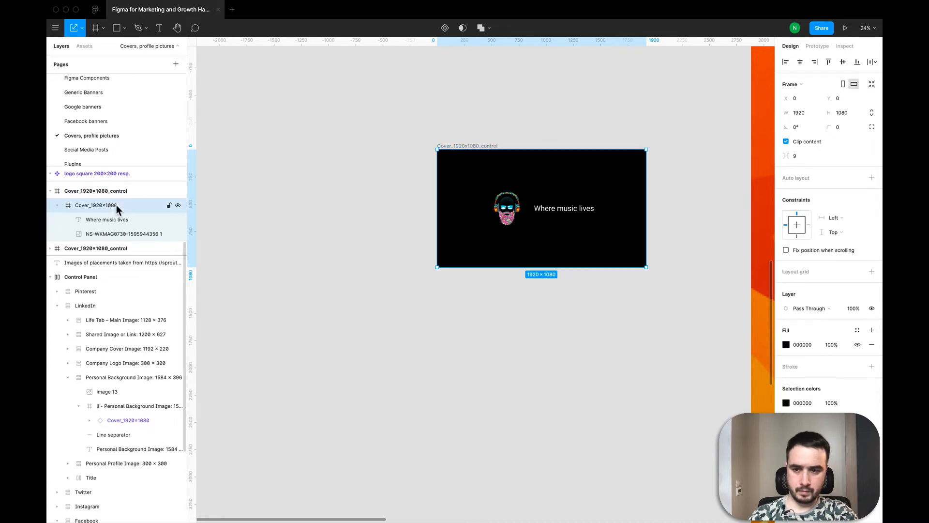
{"action": "double_click", "coordinate": [132, 204]}
{"action": "type", "text": "_"}
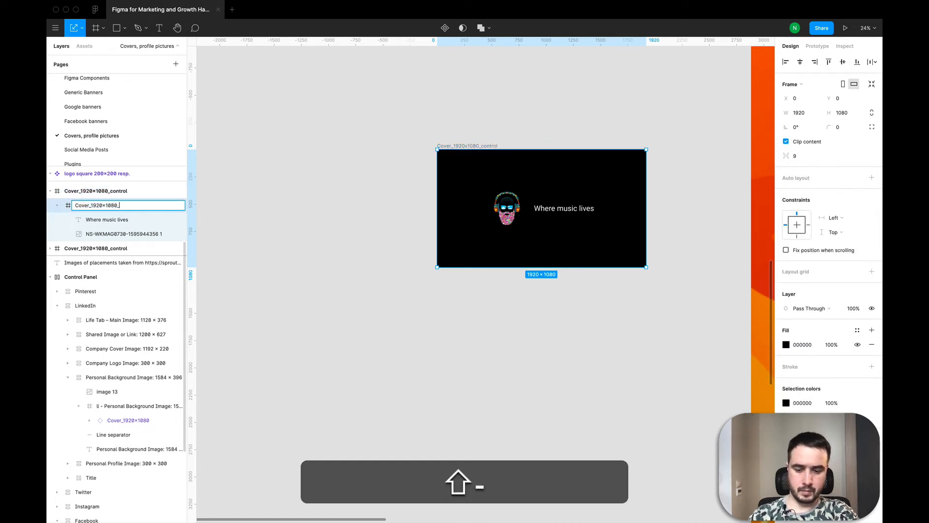
{"action": "type", "text": "wide"}
{"action": "key", "text": "Return"}
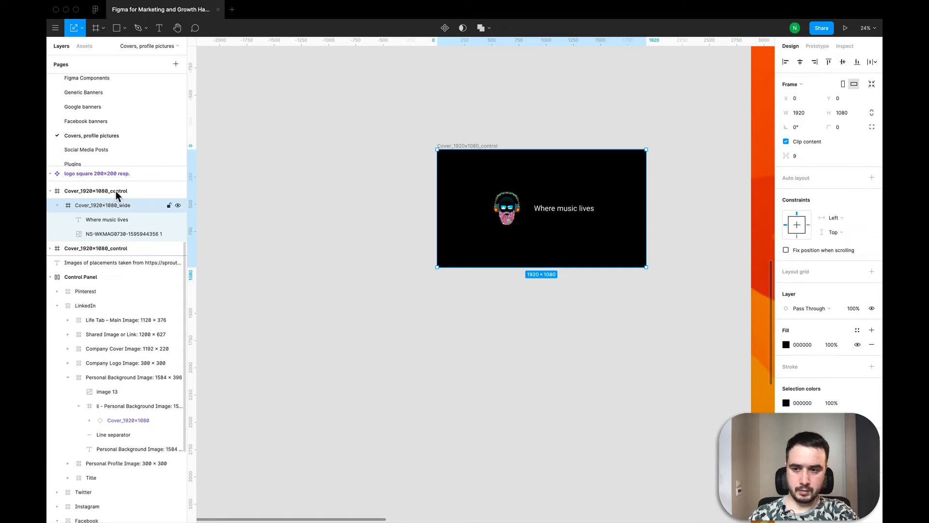
Step: Rename the duplicate's outer frame as Cover_1920x1080_wide_control
{"action": "double_click", "coordinate": [115, 191]}
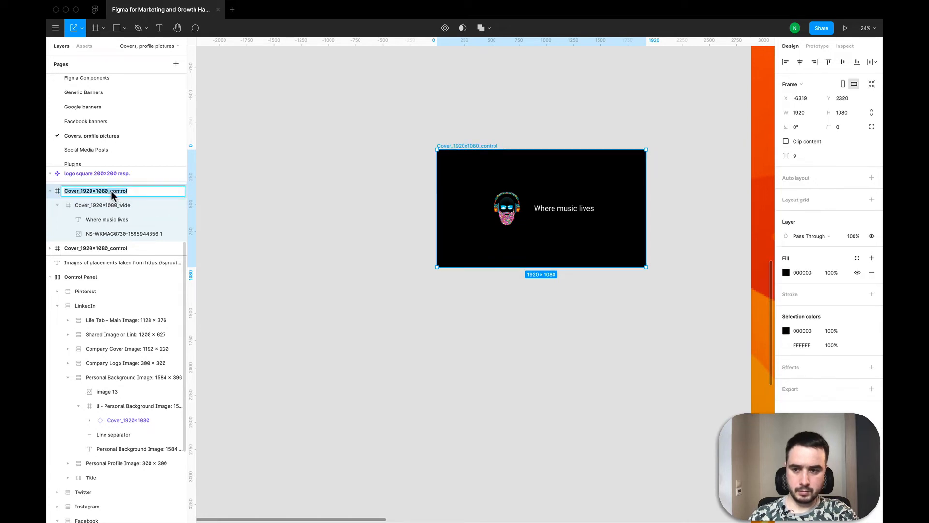
{"action": "left_click", "coordinate": [111, 191]}
{"action": "type", "text": "wide"}
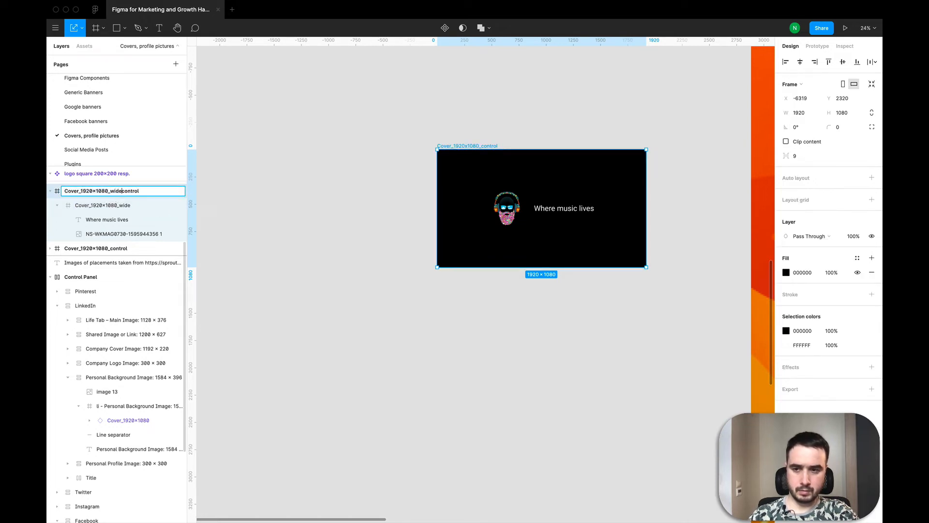
{"action": "type", "text": "_"}
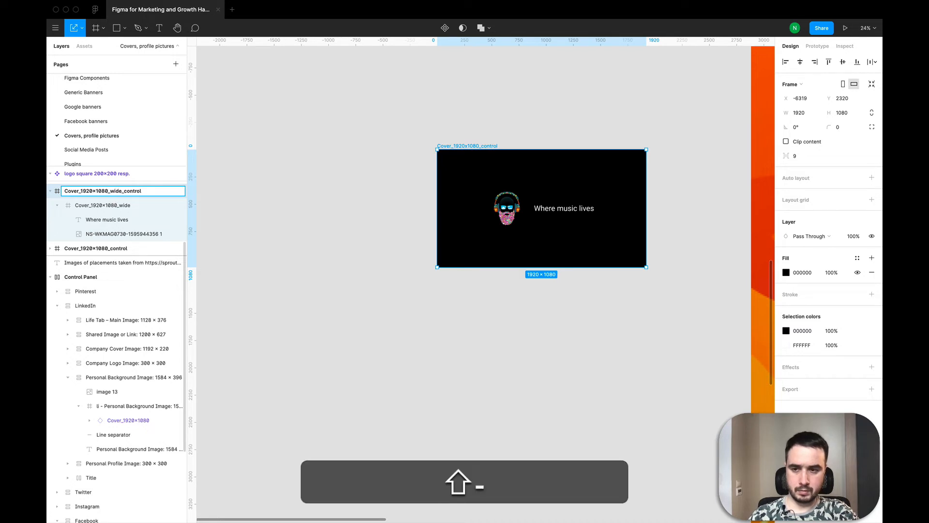
{"action": "key", "text": "Return"}
Step: Turn the Cover_1920x1080_wide frame into a component and paste an instance into LinkedIn's 1584 × 396 Personal Background Image frame
{"action": "left_click", "coordinate": [92, 207]}
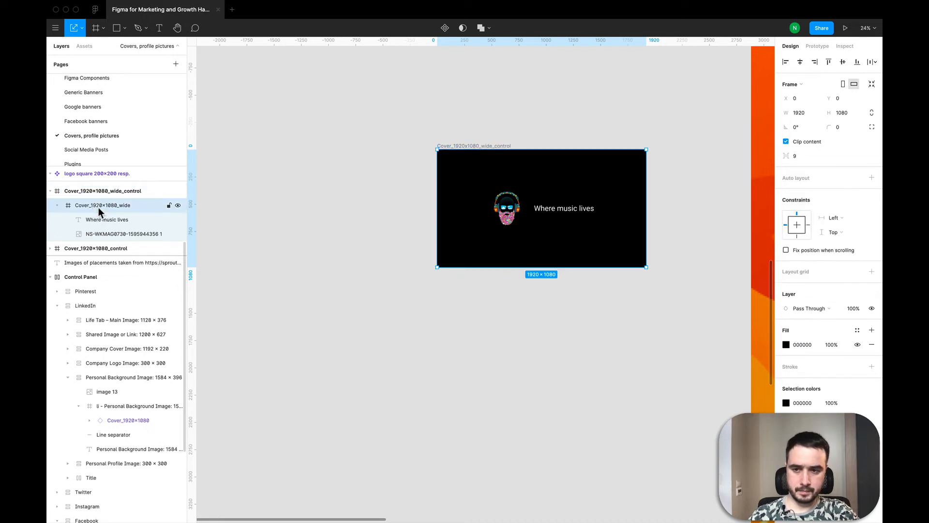
{"action": "left_click", "coordinate": [445, 28]}
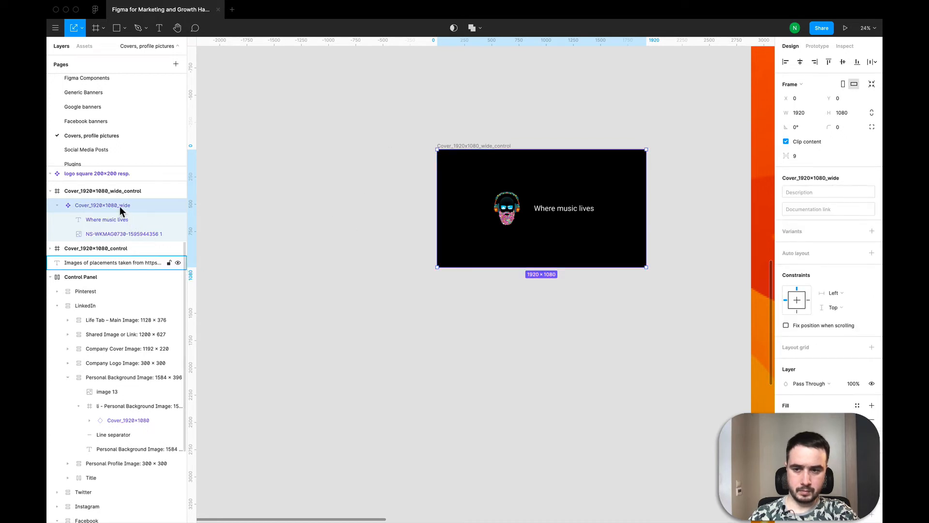
{"action": "key", "text": "super+c"}
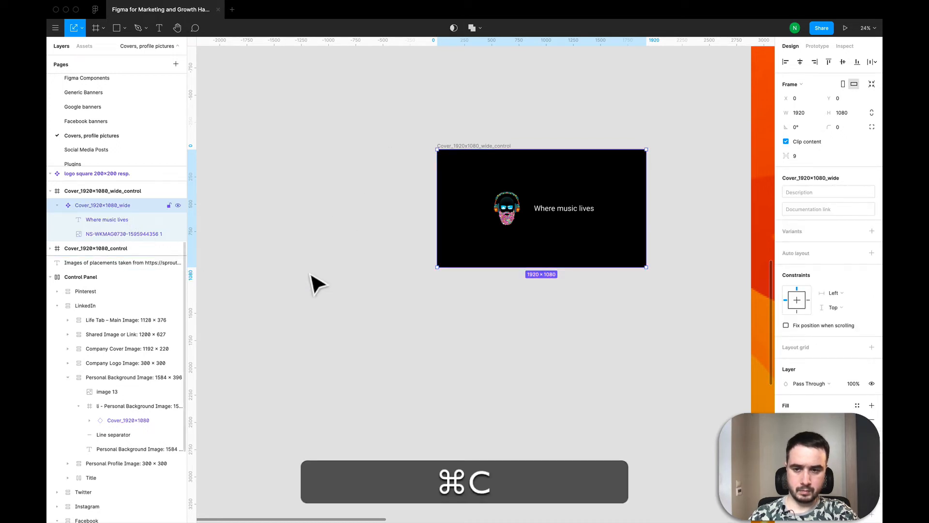
{"action": "left_click", "coordinate": [317, 285]}
{"action": "scroll", "coordinate": [315, 284], "scroll_direction": "down", "scroll_amount": 5}
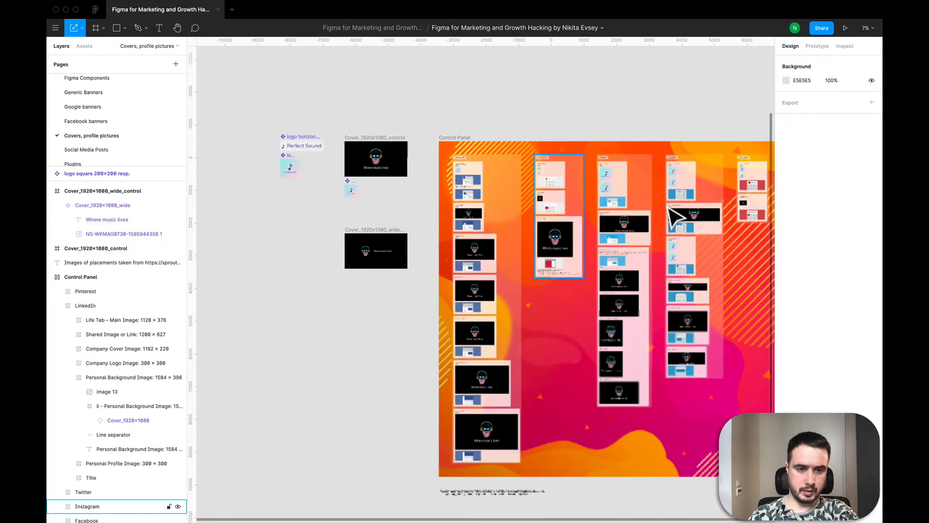
{"action": "scroll", "coordinate": [678, 215], "scroll_direction": "up", "scroll_amount": 5}
{"action": "scroll", "coordinate": [760, 235], "scroll_direction": "right", "scroll_amount": 5}
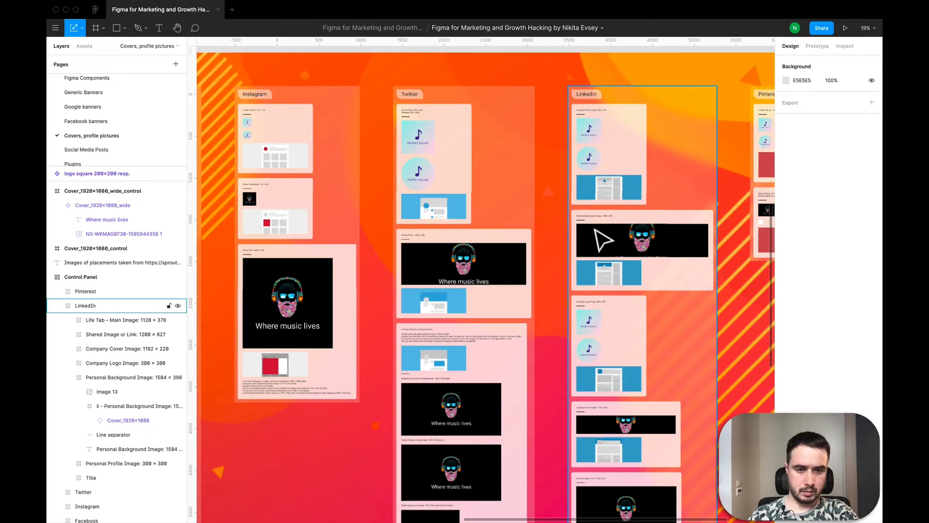
{"action": "left_click", "coordinate": [607, 250]}
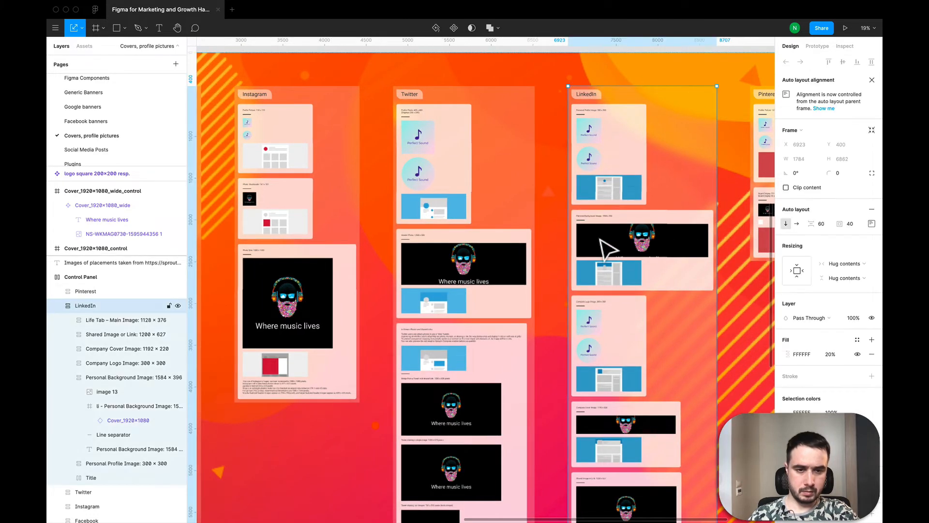
{"action": "left_click", "coordinate": [607, 249]}
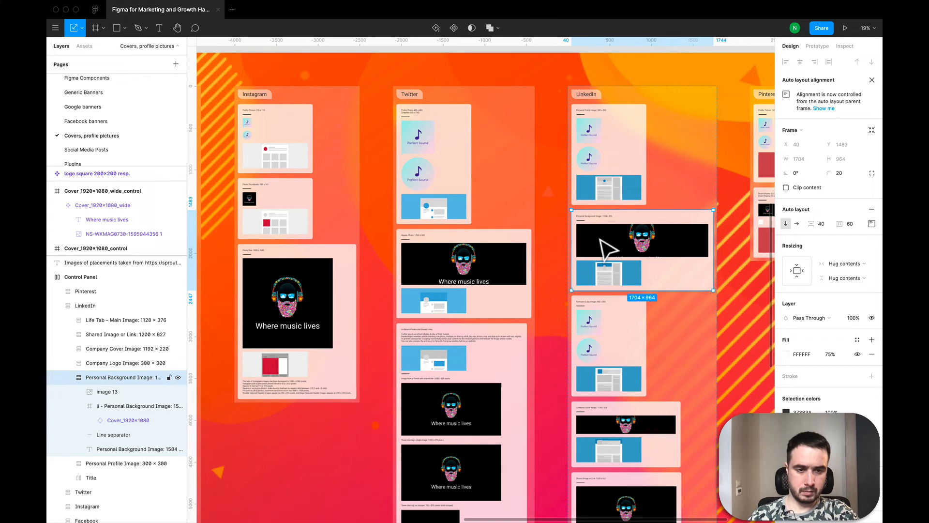
{"action": "left_click", "coordinate": [608, 250]}
{"action": "key", "text": "super+v"}
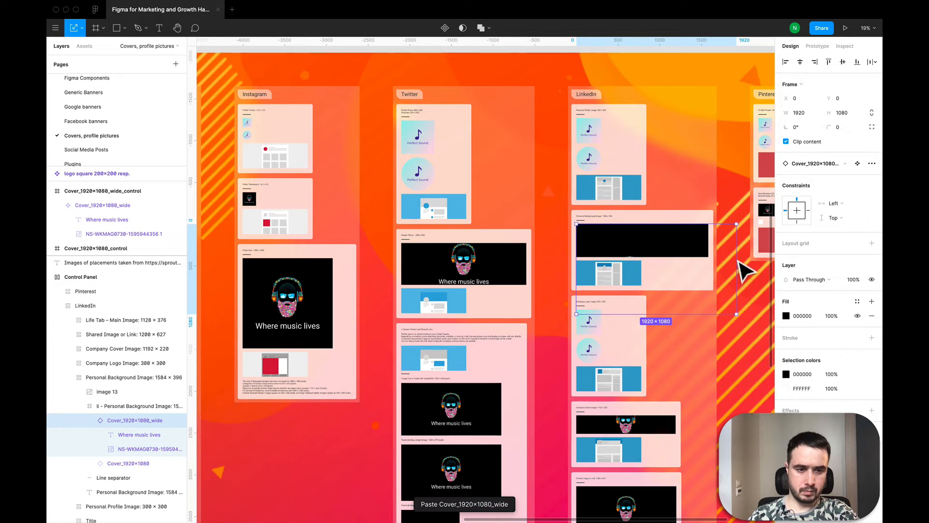
Step: Scale the pasted wide cover instance to 1584 × 891 and move it to X 0, Y -248 within the LinkedIn background frame
{"action": "left_click_drag", "start_coordinate": [721, 262], "coordinate": [720, 261]}
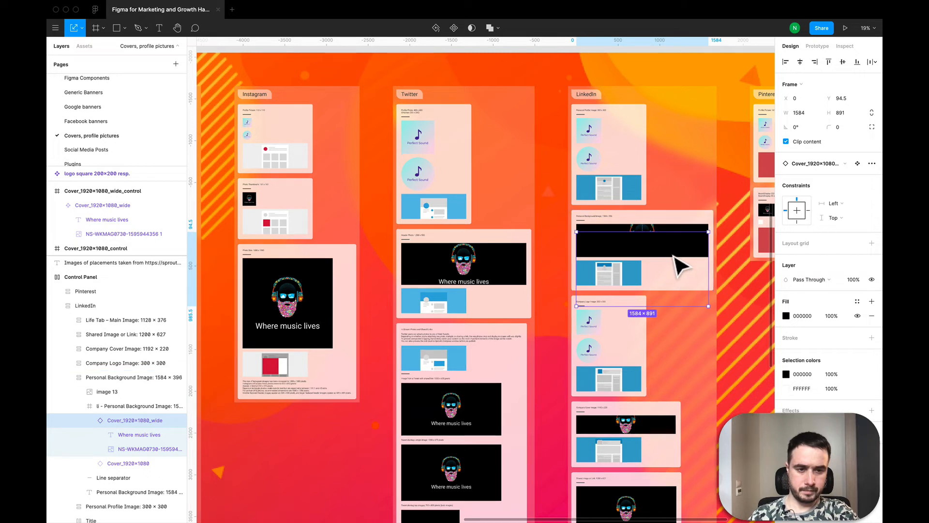
{"action": "left_click_drag", "start_coordinate": [676, 257], "coordinate": [673, 255]}
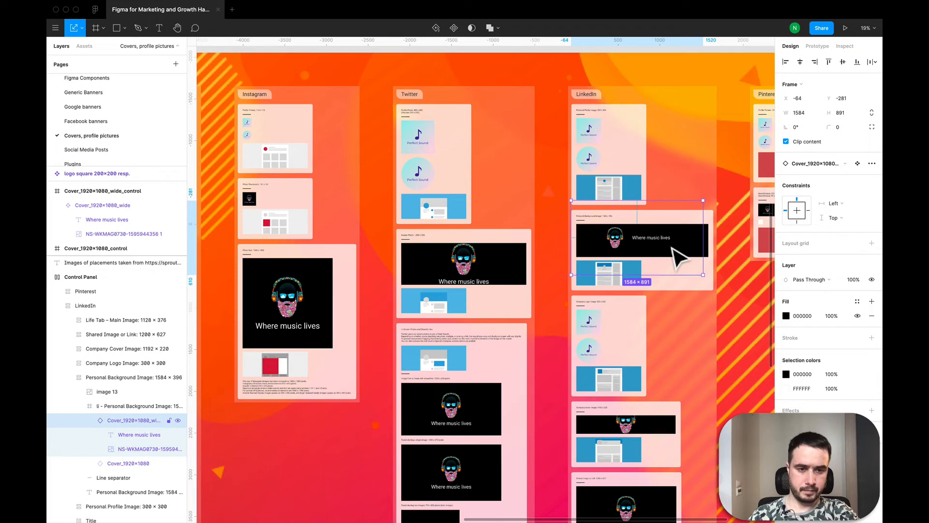
{"action": "scroll", "coordinate": [678, 259], "scroll_direction": "up", "scroll_amount": 5}
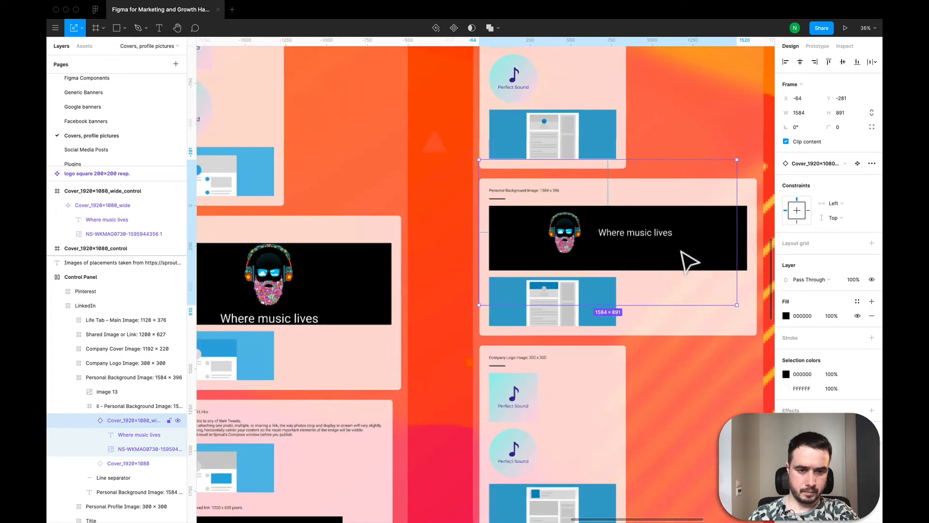
{"action": "left_click_drag", "start_coordinate": [682, 252], "coordinate": [688, 255]}
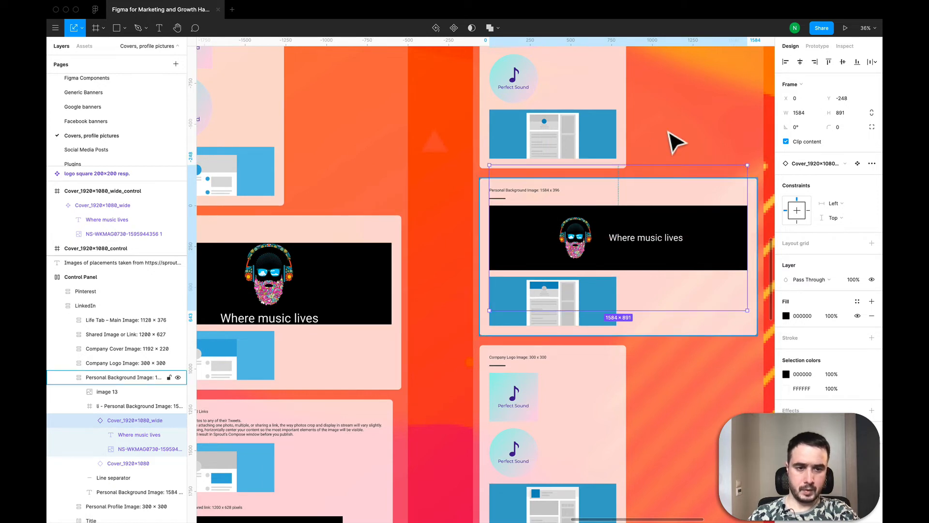
{"action": "key", "text": "shift+2"}
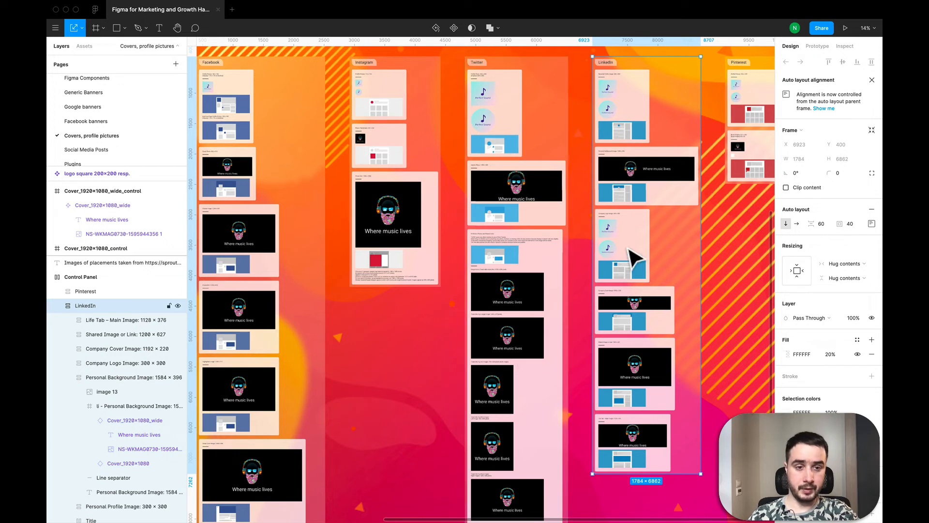
{"action": "key", "text": "minus"}
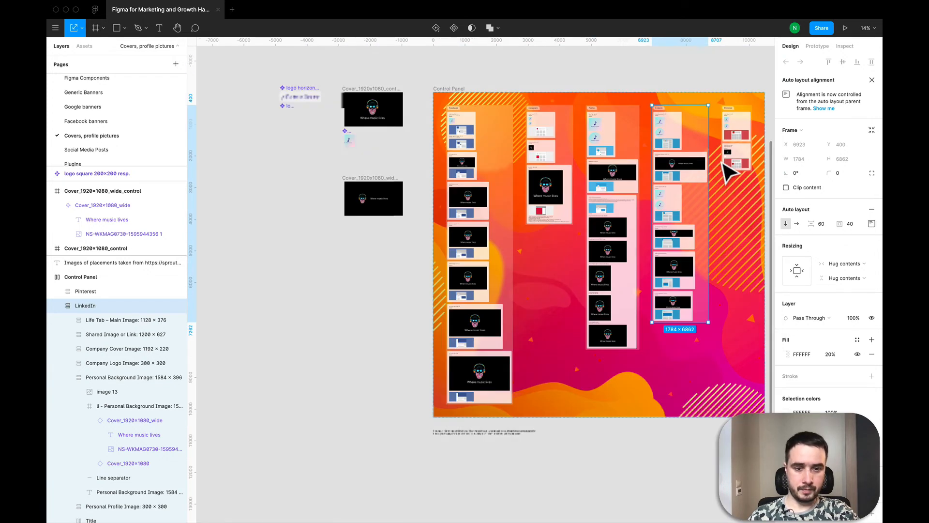
{"action": "left_click", "coordinate": [378, 292]}
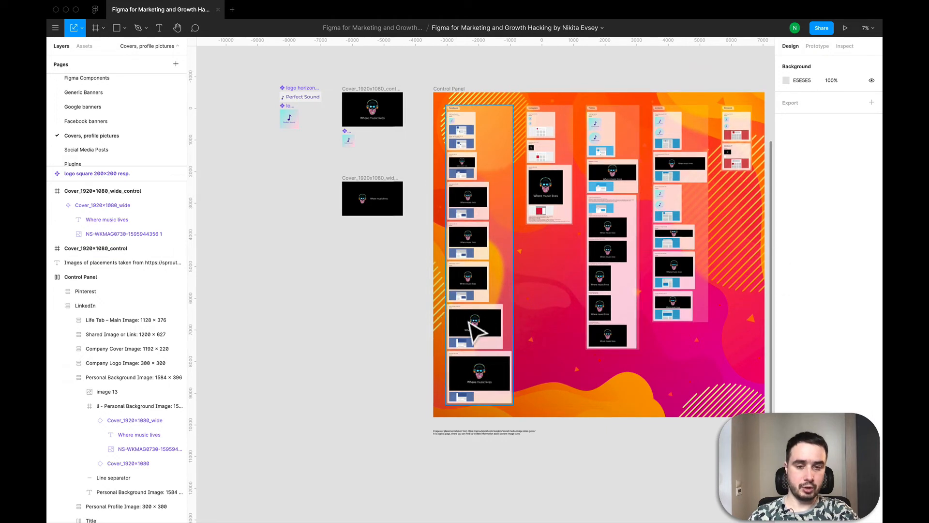
{"action": "scroll", "coordinate": [468, 322], "scroll_direction": "right", "scroll_amount": 3}
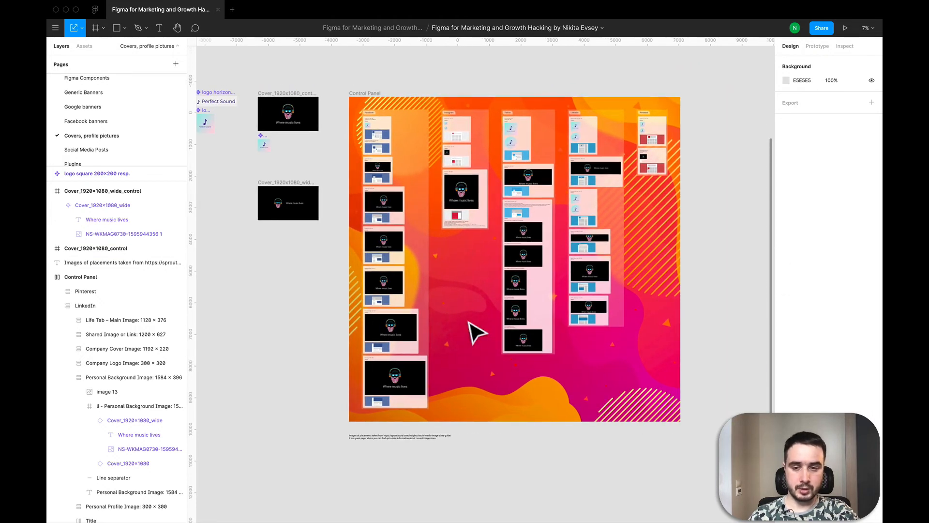
{"action": "double_click", "coordinate": [528, 258]}
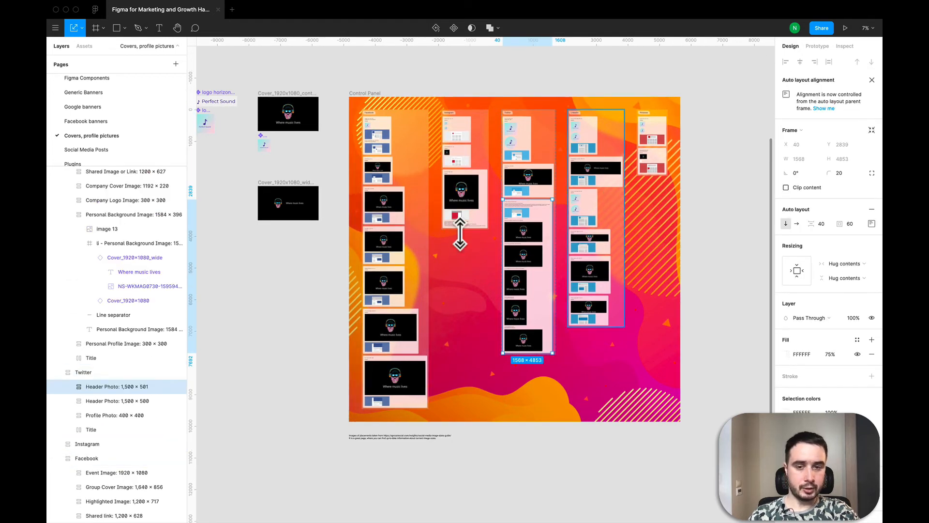
Step: Make Facebook's "fb - Shared Image: 1,200 × 630" frame a component and place an instance outside the Control Panel, about X 9009, Y 1481
{"action": "left_click", "coordinate": [394, 212]}
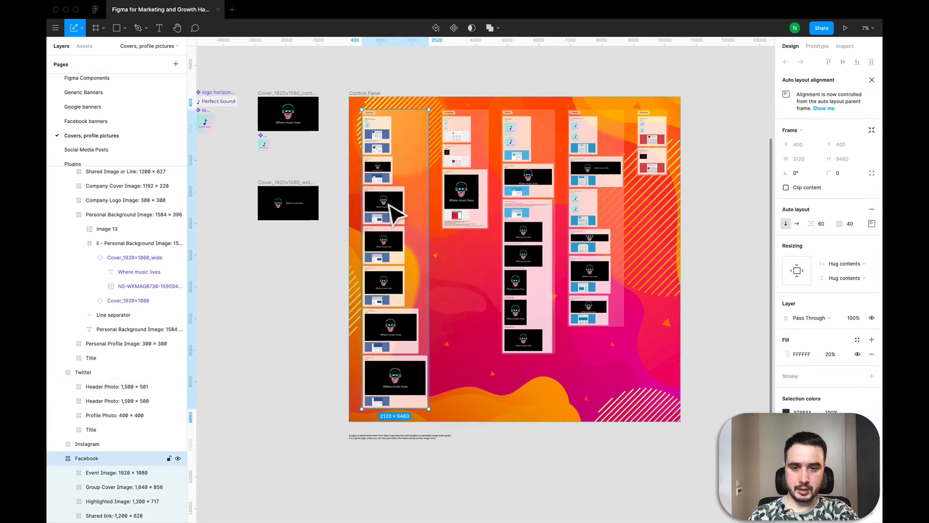
{"action": "double_click", "coordinate": [394, 213]}
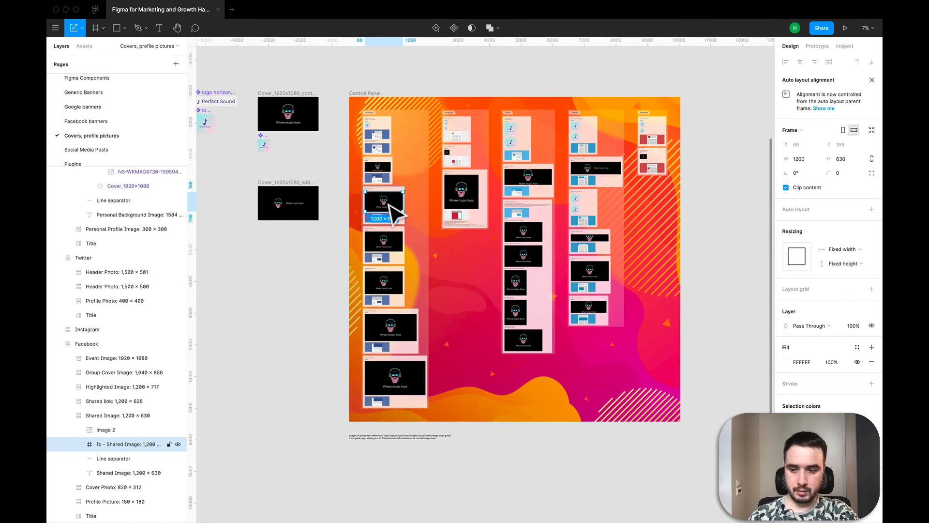
{"action": "left_click", "coordinate": [454, 28]}
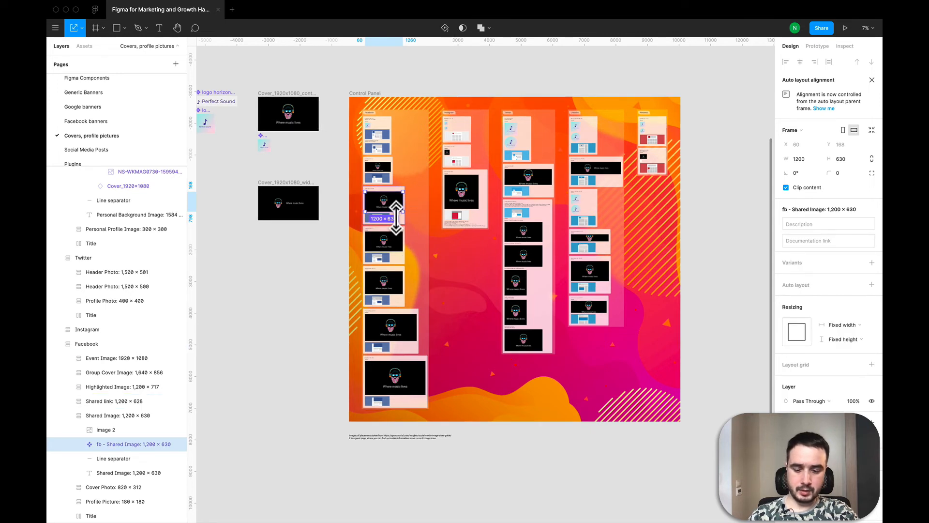
{"action": "key", "text": "super+c"}
{"action": "scroll", "coordinate": [600, 233], "scroll_direction": "right", "scroll_amount": 3}
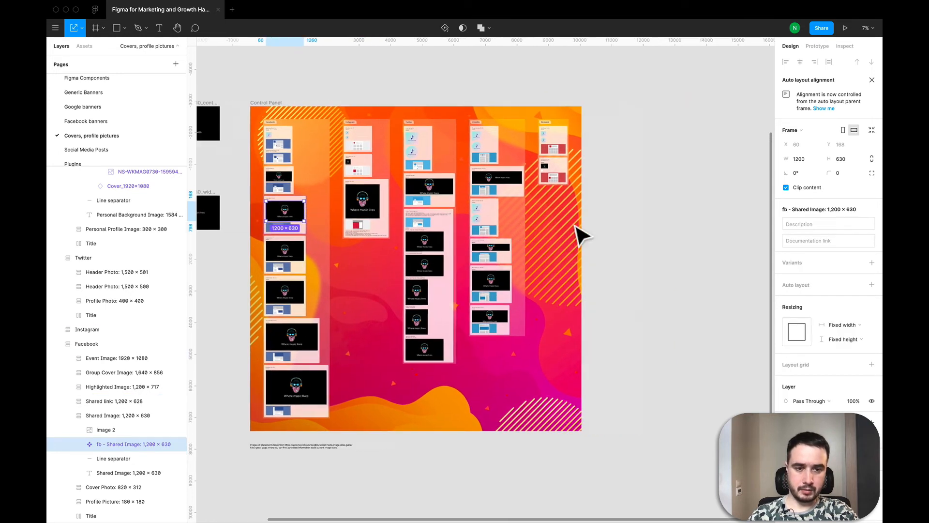
{"action": "key", "text": "super+v"}
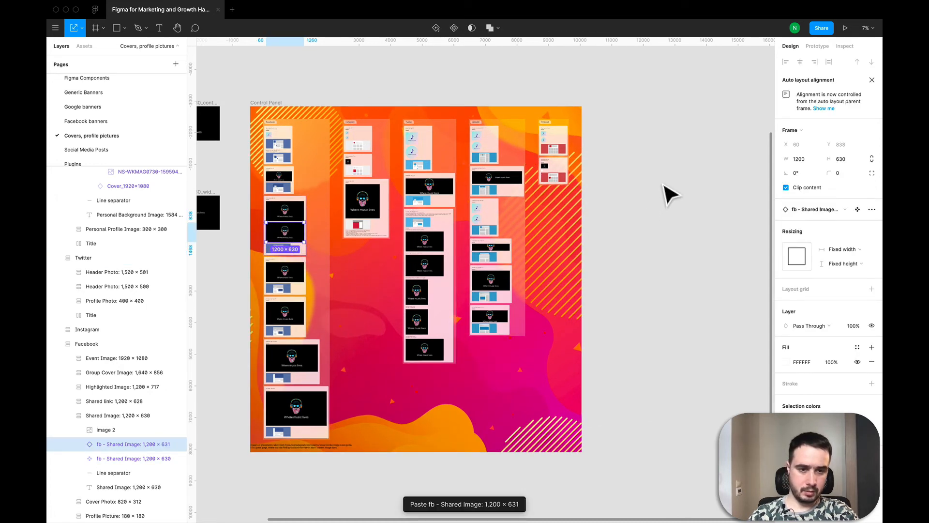
{"action": "left_click_drag", "start_coordinate": [664, 185], "coordinate": [670, 182]}
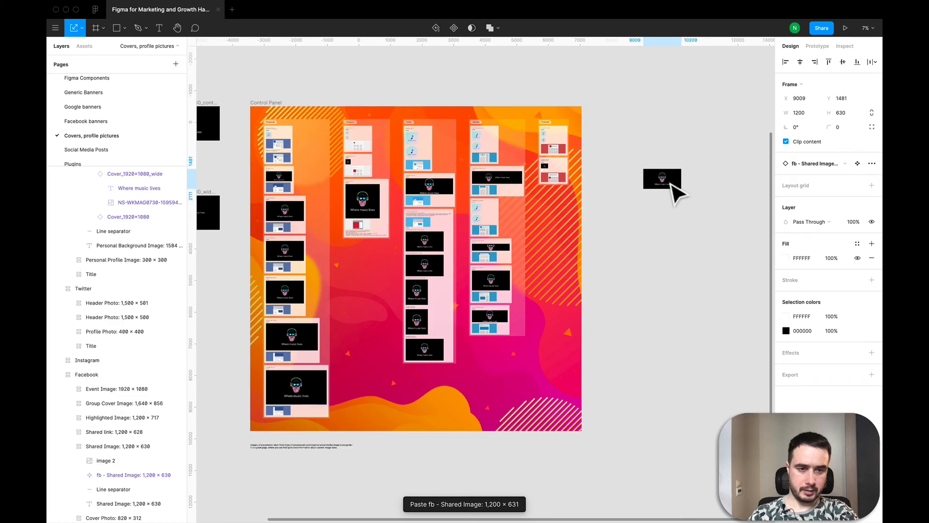
Step: Make Facebook's "fb - Shared link: 1,200 × 628" frame a component and place an instance below the shared image copy, about X 8995, Y 2569
{"action": "double_click", "coordinate": [290, 252]}
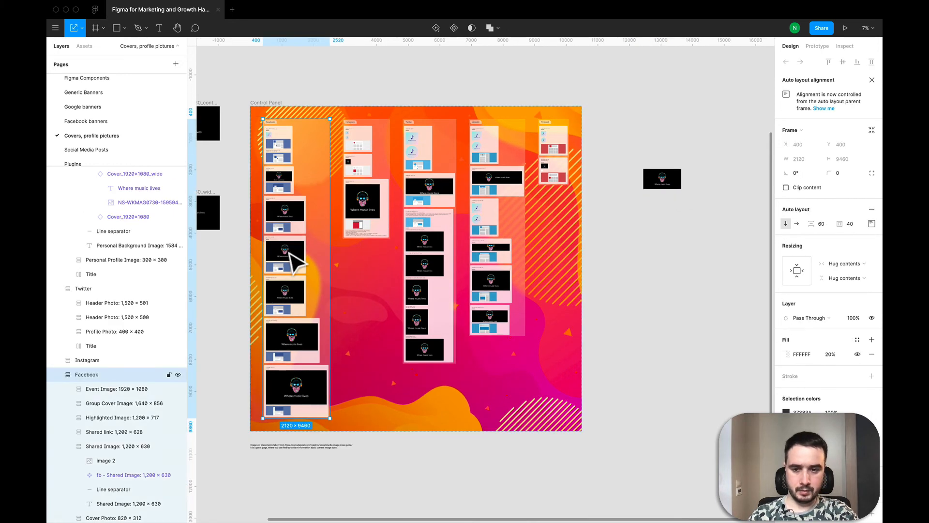
{"action": "double_click", "coordinate": [292, 252]}
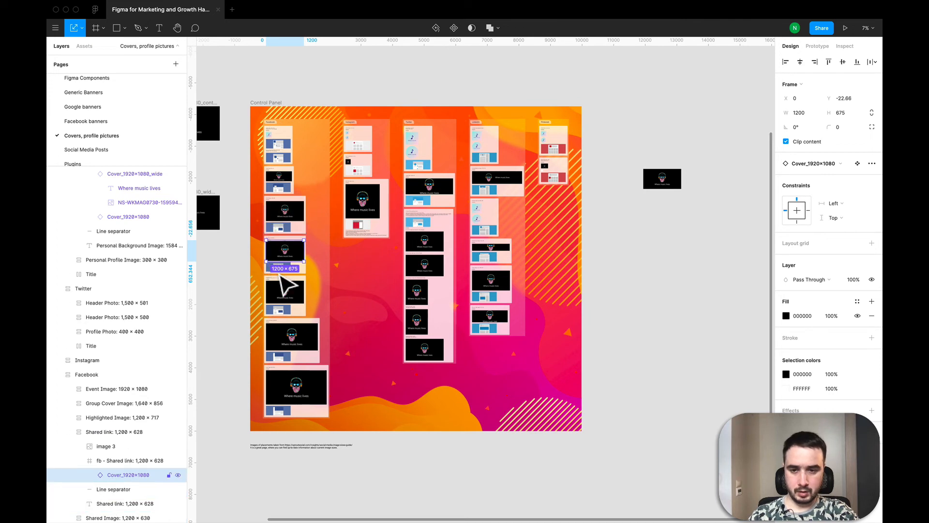
{"action": "left_click", "coordinate": [132, 461]}
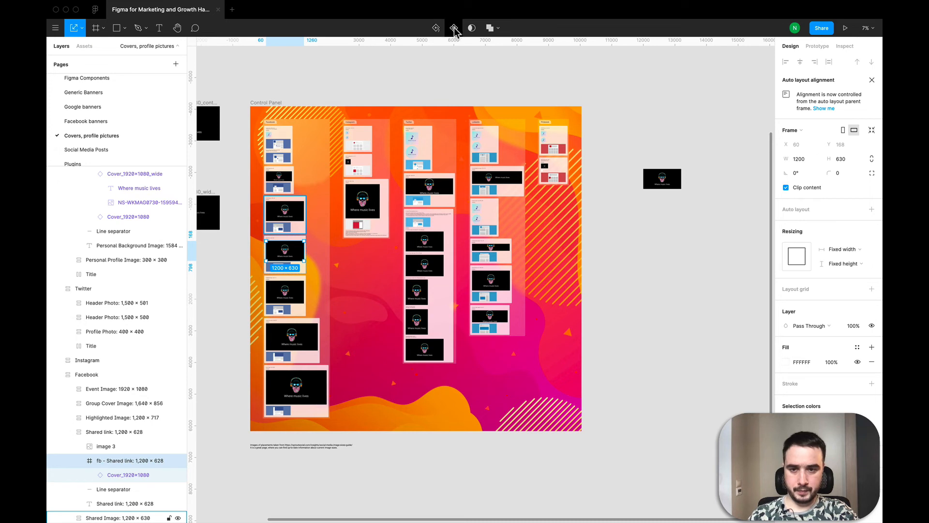
{"action": "key", "text": "super+alt+k"}
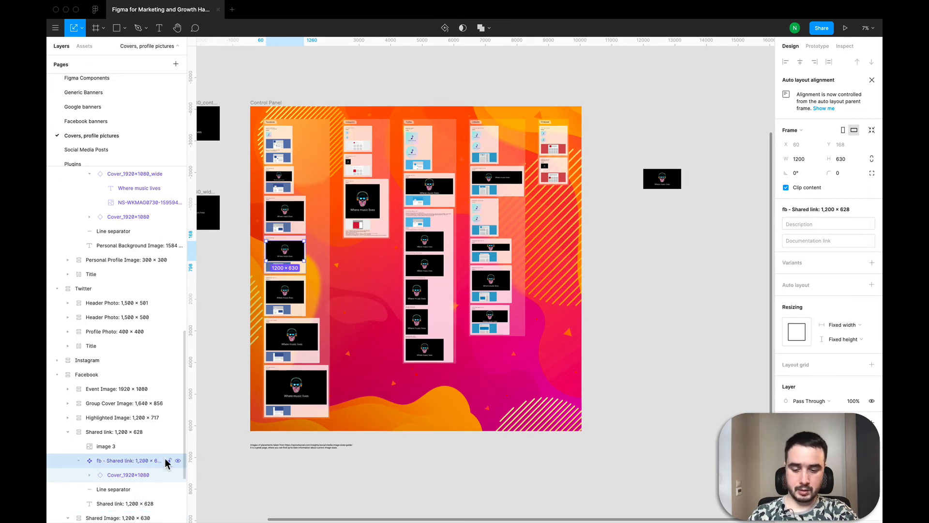
{"action": "key", "text": "super+v"}
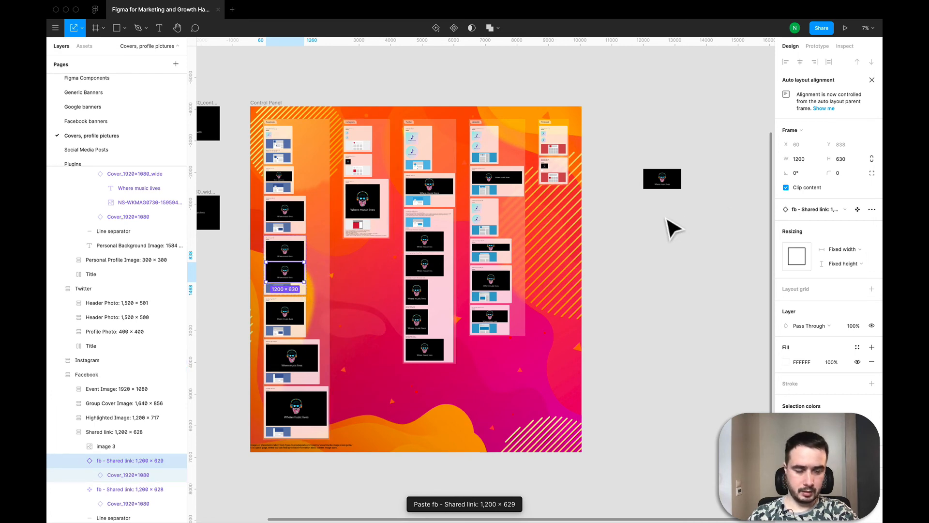
{"action": "left_click_drag", "start_coordinate": [666, 218], "coordinate": [667, 217]}
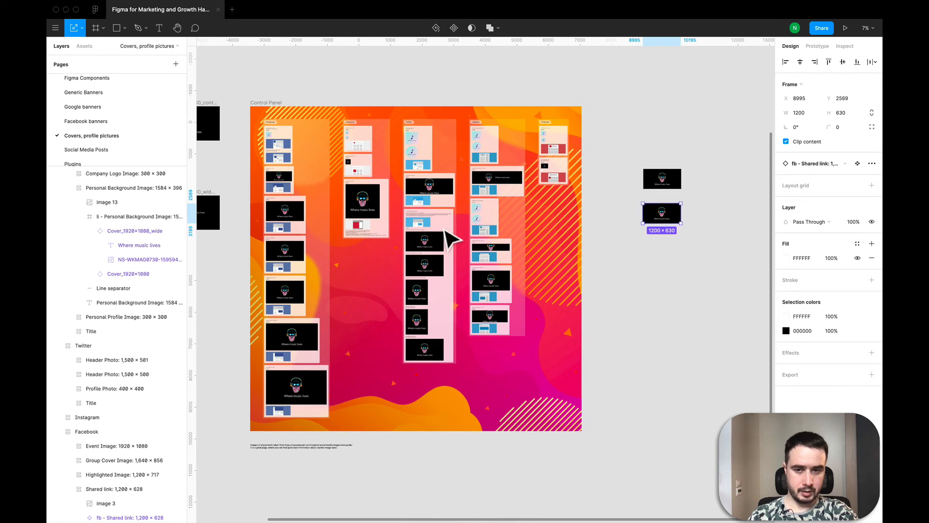
{"action": "left_click", "coordinate": [650, 256]}
{"action": "left_click_drag", "start_coordinate": [615, 143], "coordinate": [756, 291]}
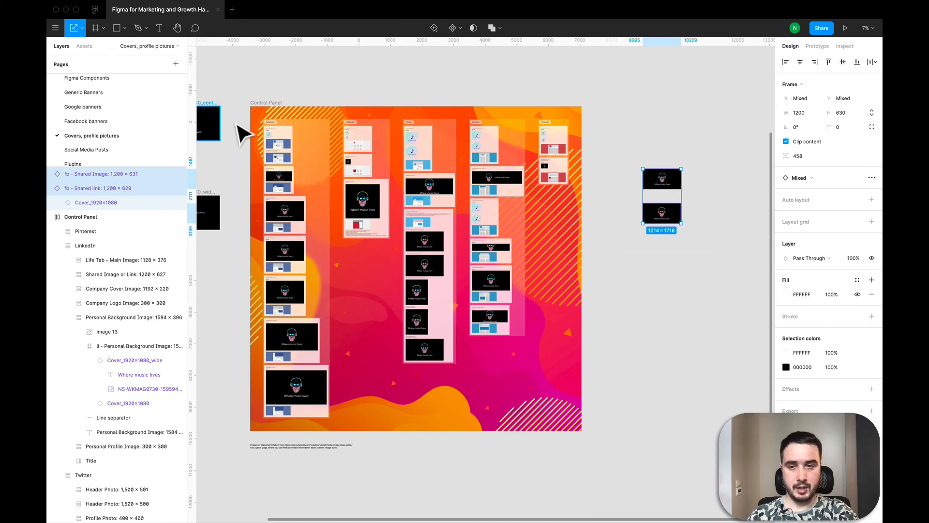
{"action": "key", "text": "Escape"}
{"action": "left_click_drag", "start_coordinate": [231, 100], "coordinate": [387, 431]}
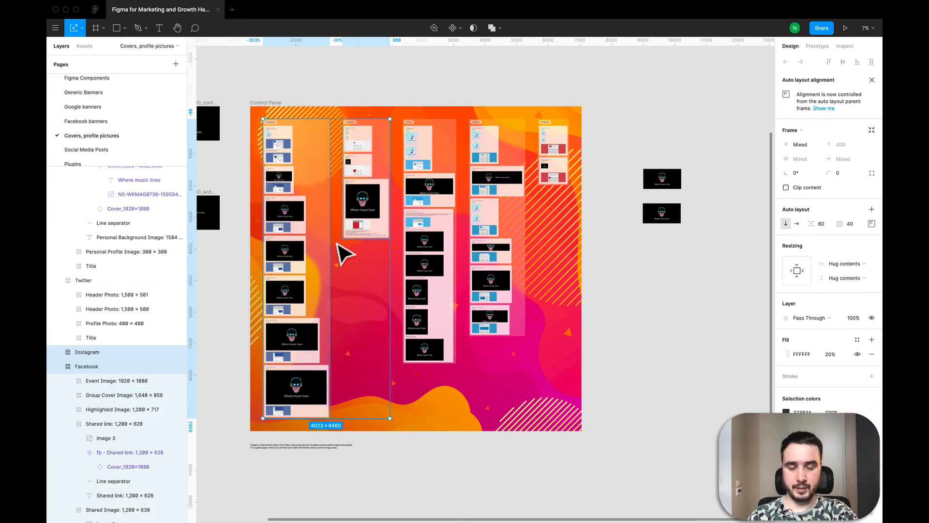
{"action": "left_click", "coordinate": [683, 277]}
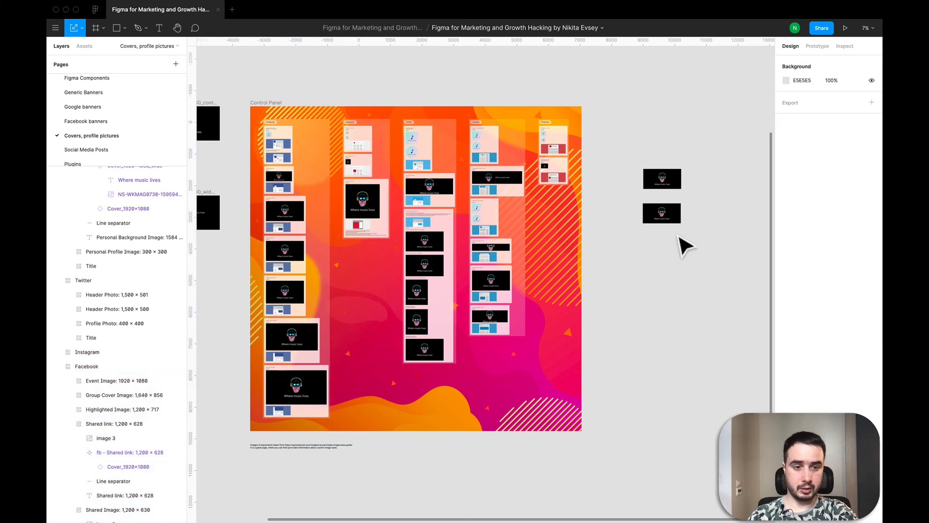
{"action": "left_click", "coordinate": [668, 216]}
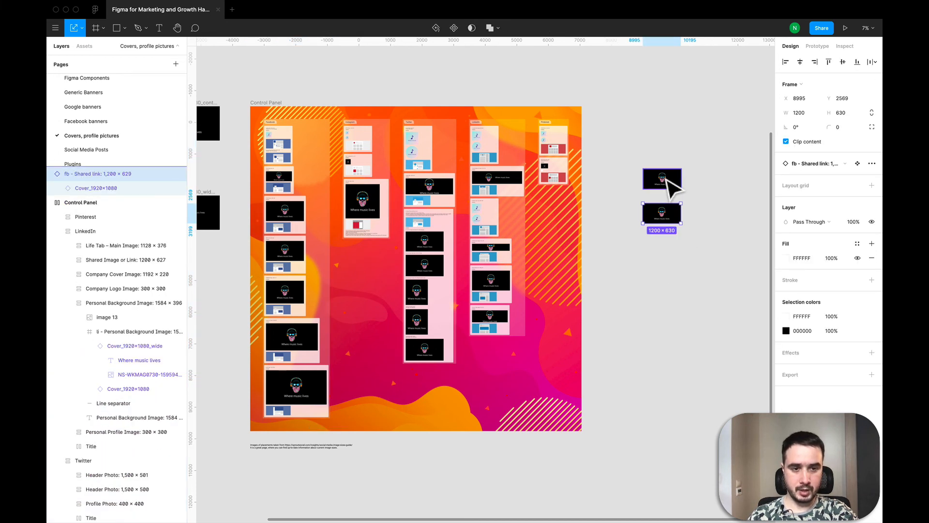
{"action": "left_click", "coordinate": [668, 178]}
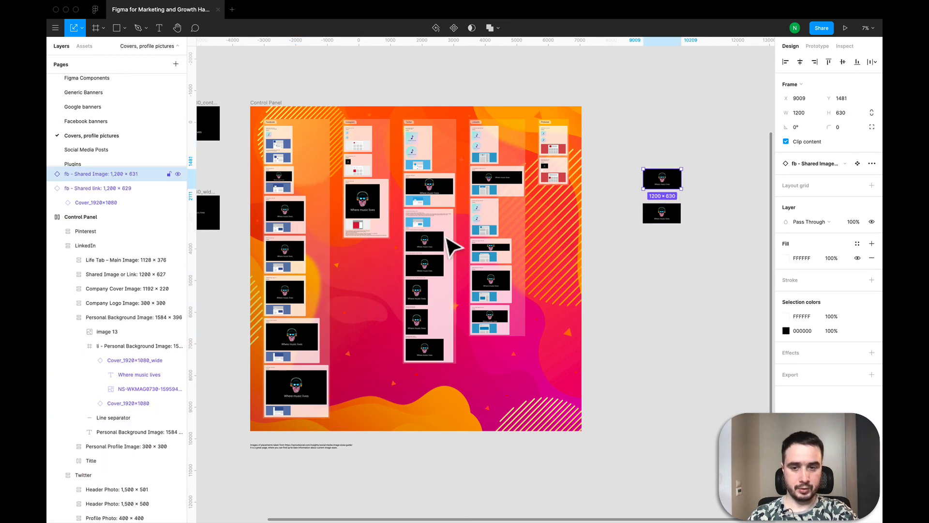
Step: Make Facebook's "fb - Highlighted Image: 1,200 × 717" frame a component and place an instance below the other two, about X 8952, Y 3829
{"action": "left_click", "coordinate": [293, 295]}
{"action": "double_click", "coordinate": [293, 294]}
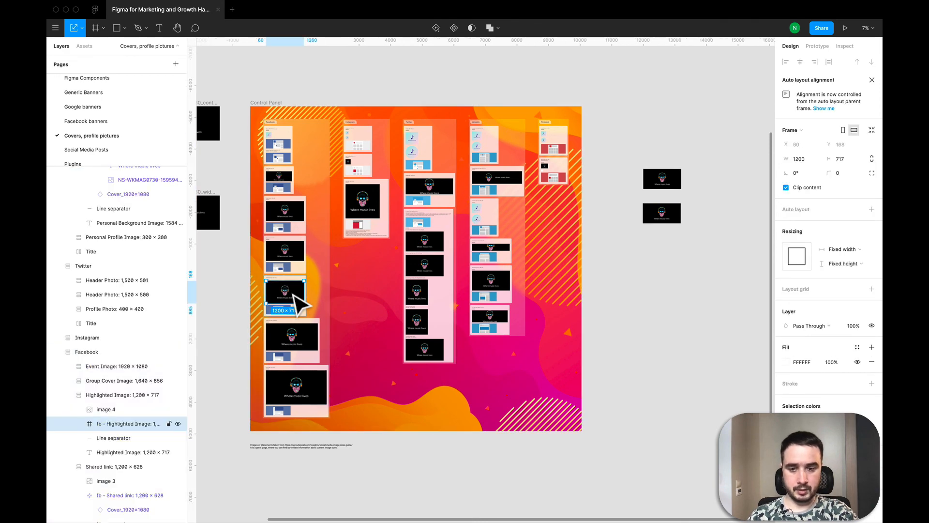
{"action": "left_click", "coordinate": [453, 28]}
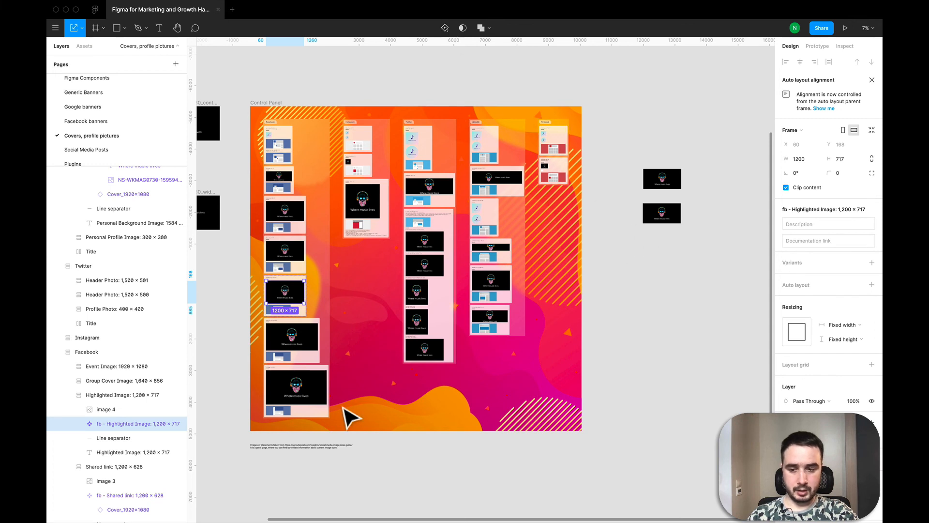
{"action": "key", "text": "super+v"}
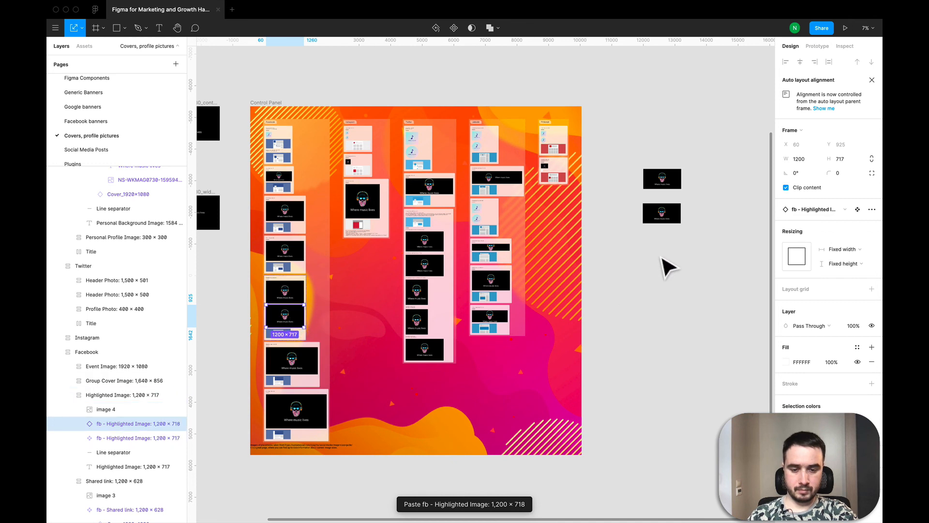
{"action": "left_click_drag", "start_coordinate": [662, 257], "coordinate": [667, 257]}
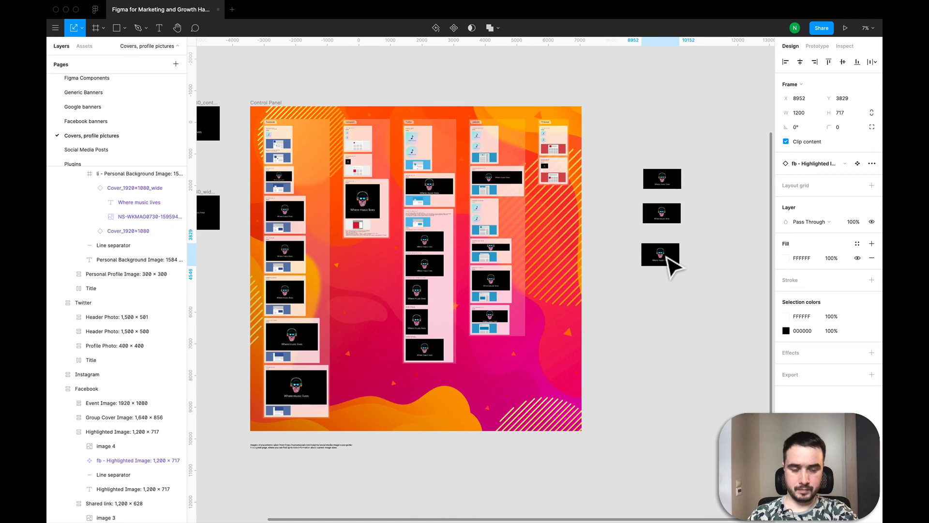
{"action": "left_click", "coordinate": [686, 331]}
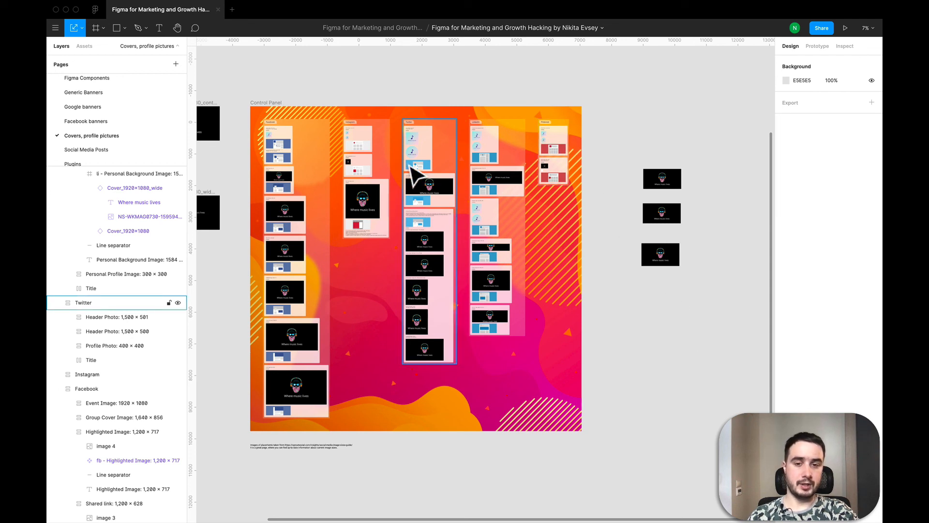
{"action": "scroll", "coordinate": [457, 289], "scroll_direction": "left", "scroll_amount": 3}
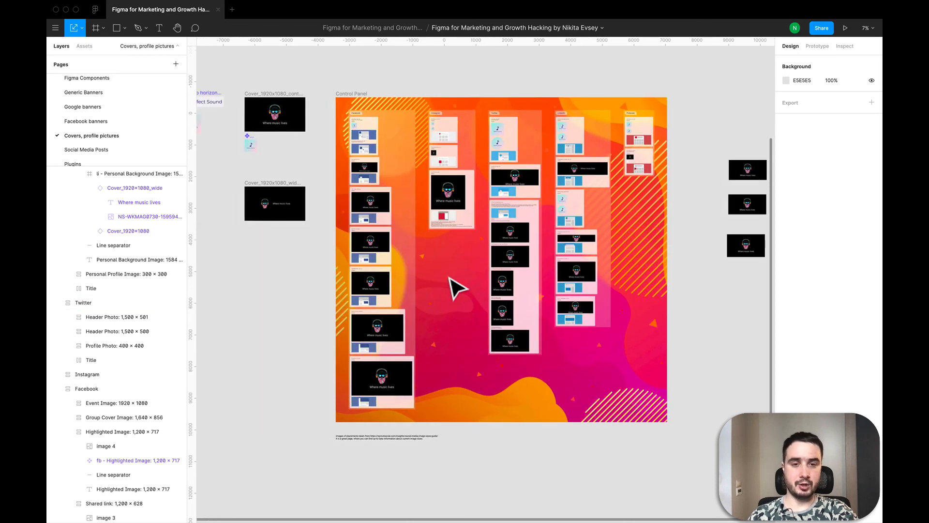